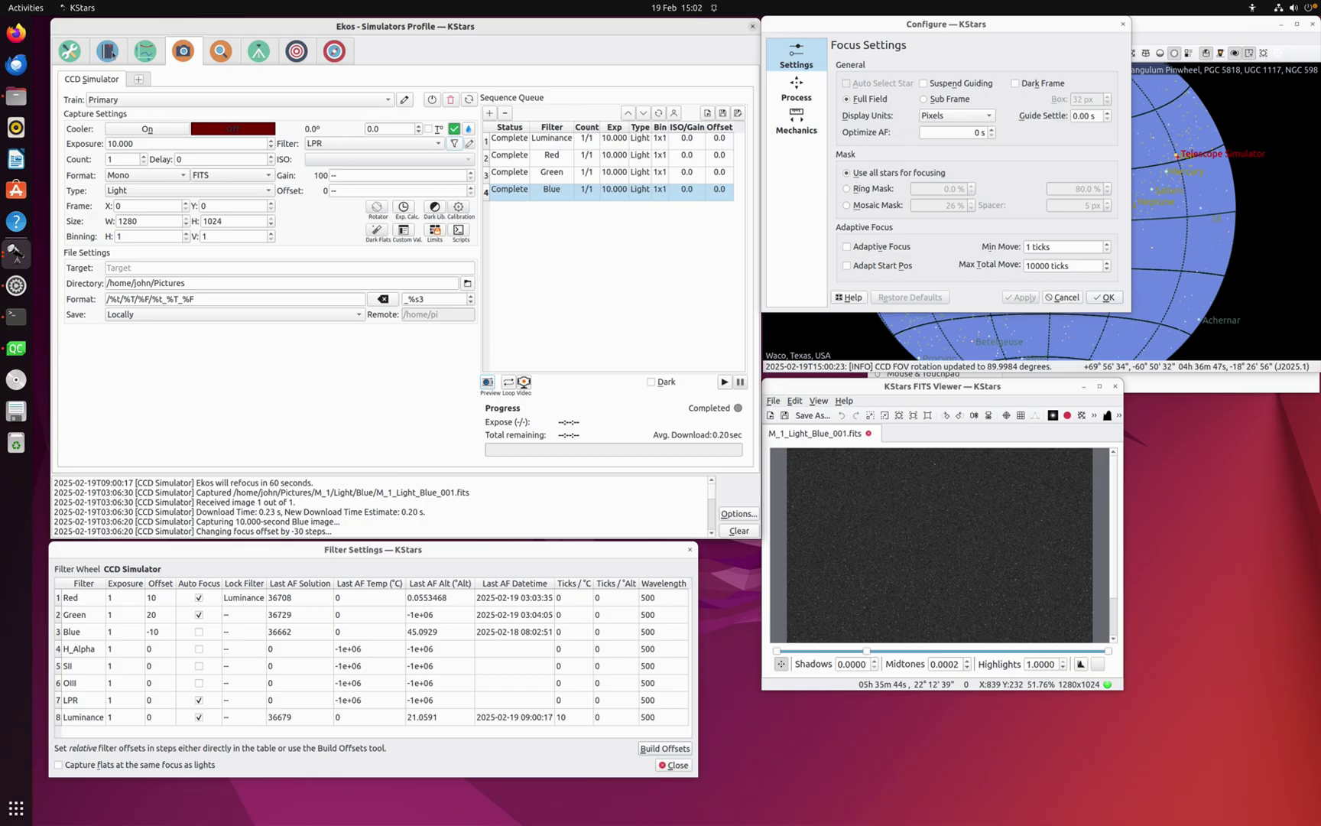
Start the scheduler job for Badenia (A892 QA) and watch its initial autofocus run on the V-curve
{"action": "left_click", "coordinate": [108, 52]}
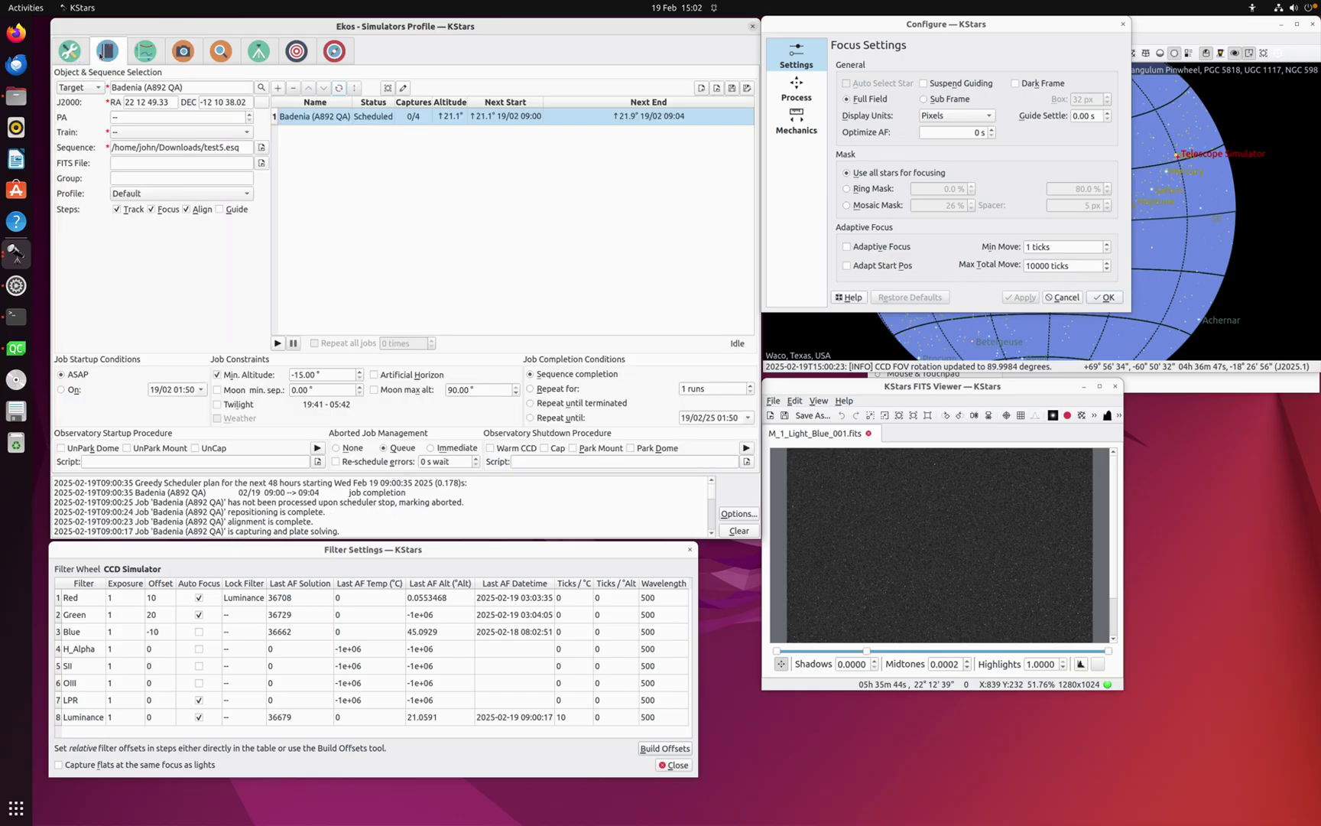
{"action": "left_click", "coordinate": [278, 343]}
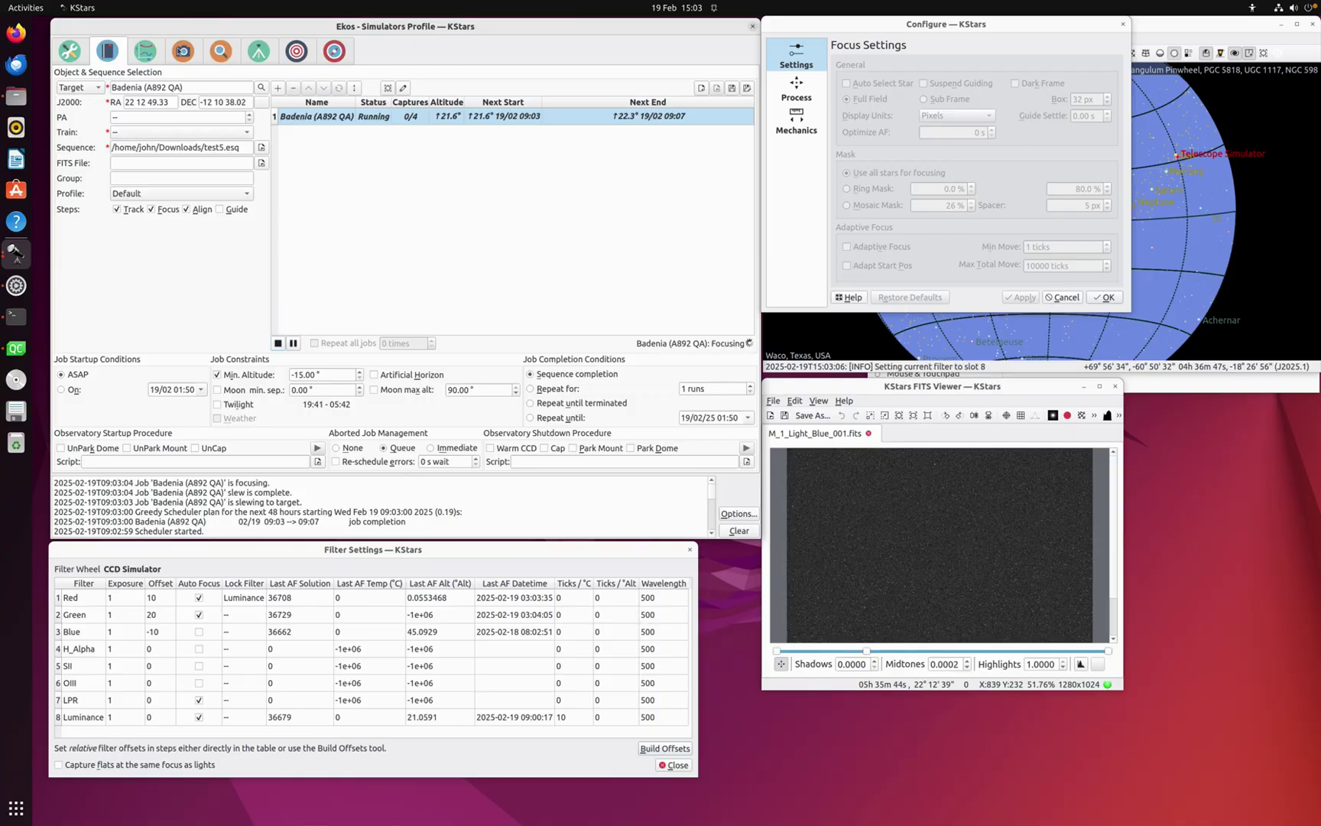
{"action": "left_click", "coordinate": [183, 52]}
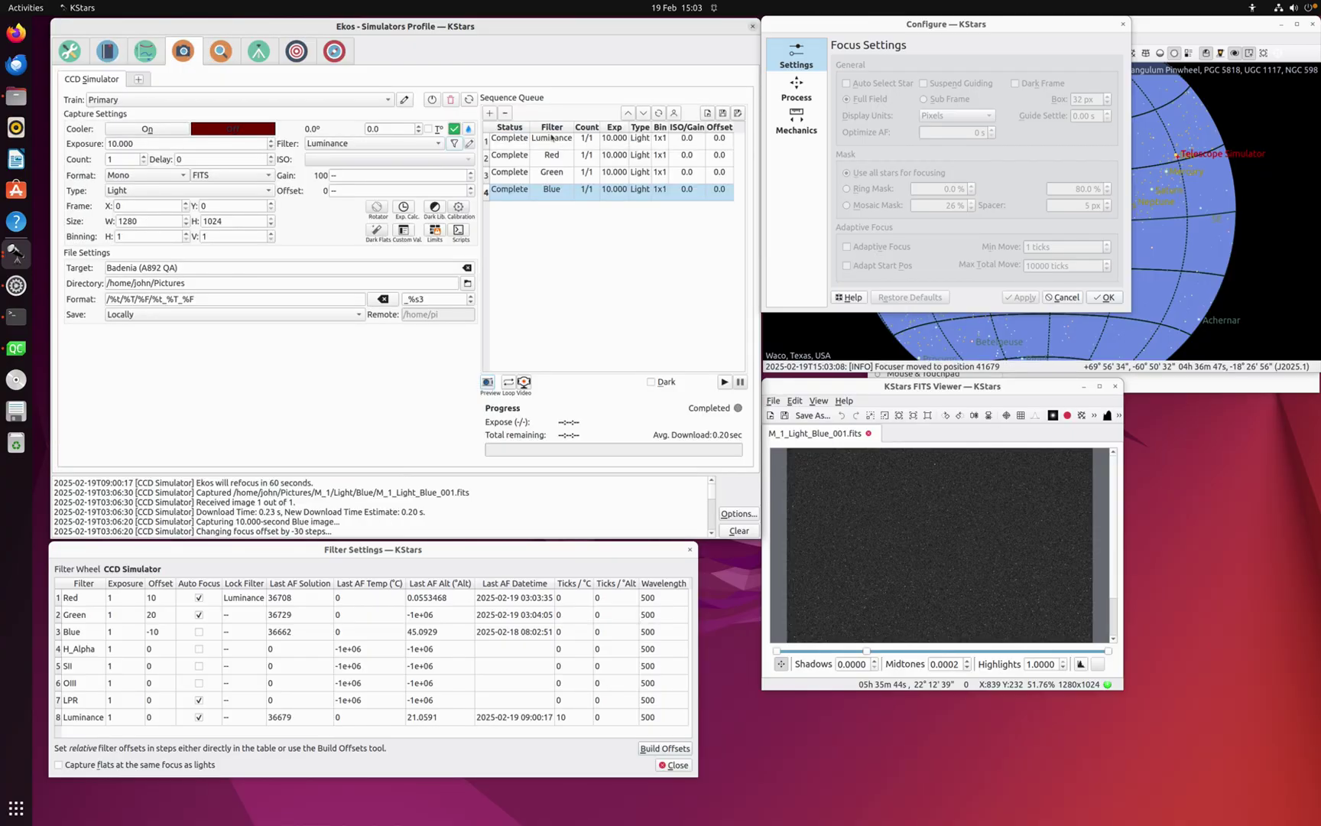
{"action": "left_click", "coordinate": [208, 51]}
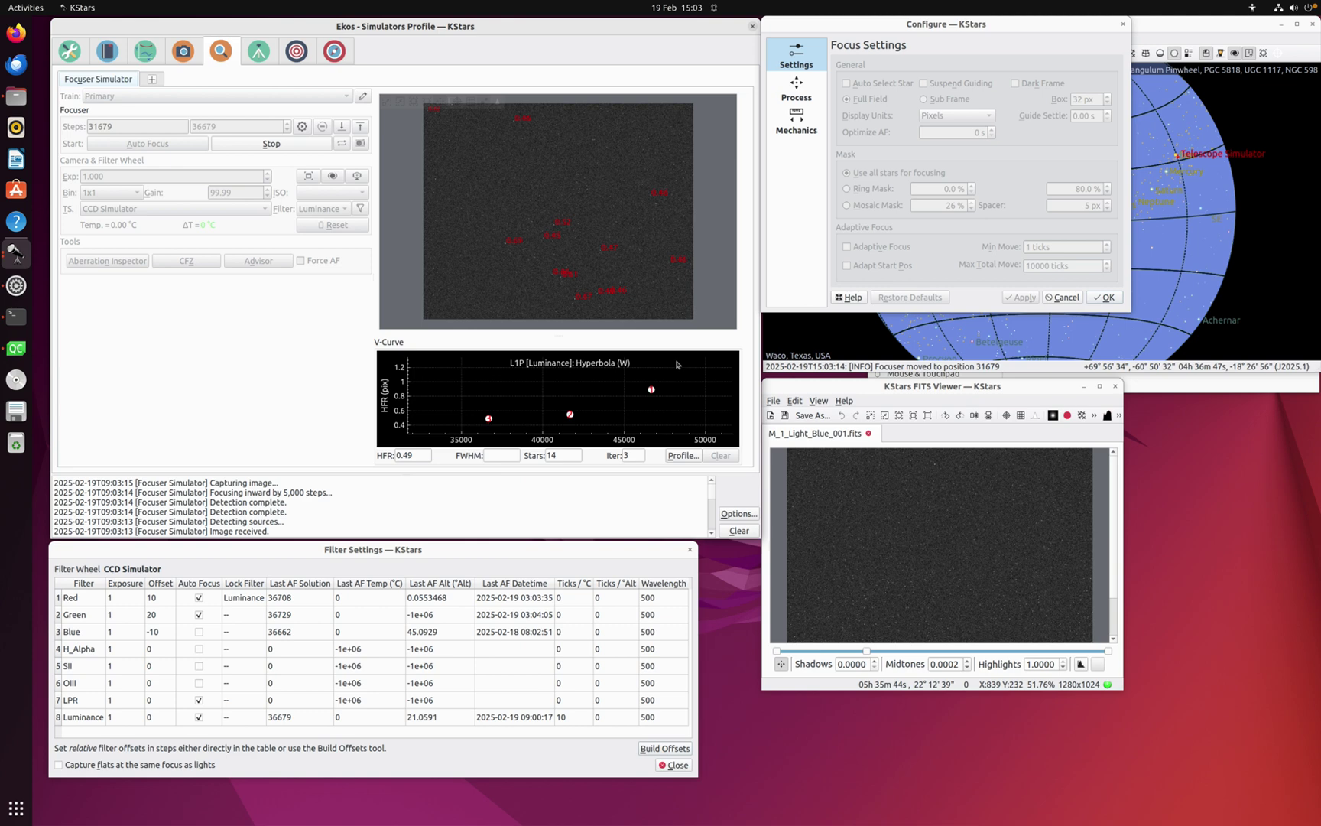
{"action": "mouse_move", "coordinate": [536, 419]}
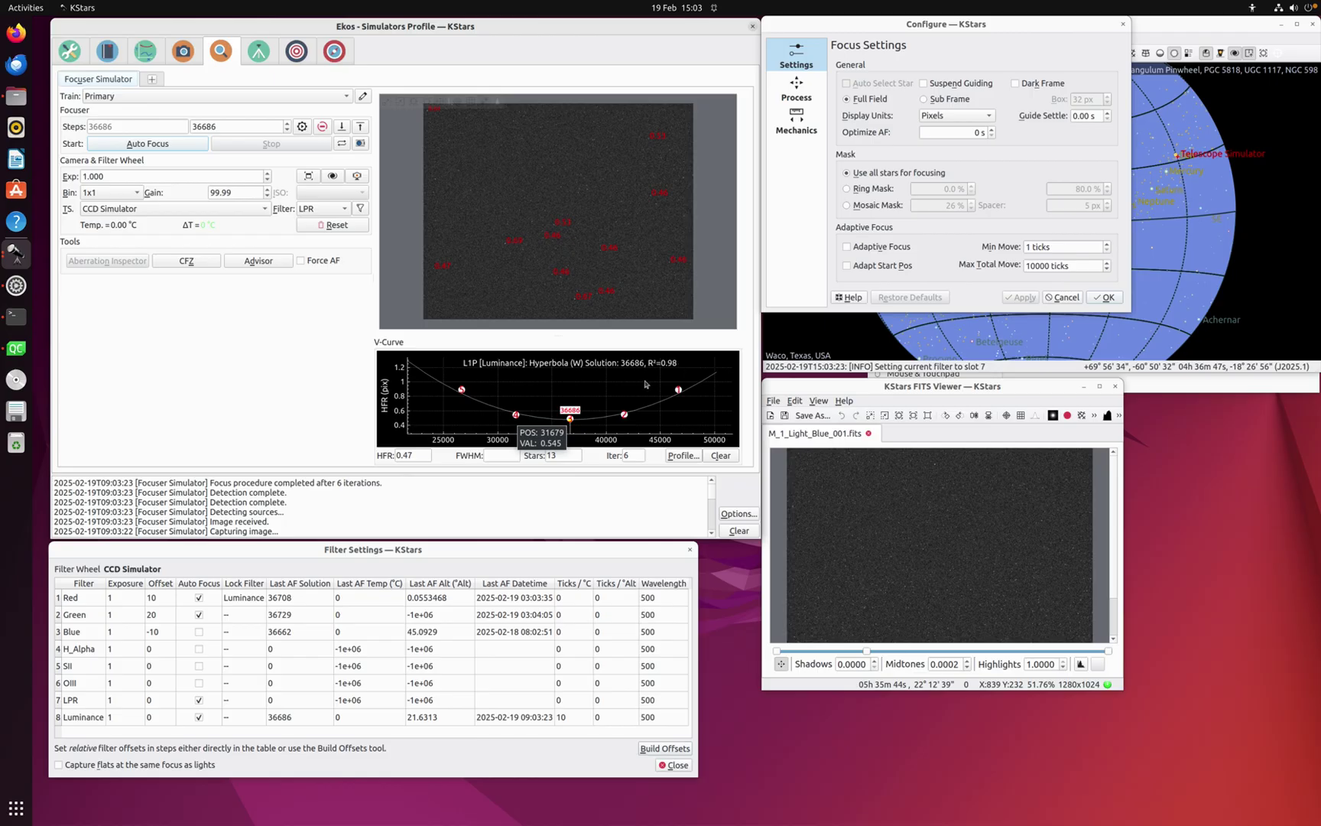
Examine the job's progress across the scheduler, the capture sequence queue and the autofocus curves as the filters change
{"action": "left_click", "coordinate": [107, 56]}
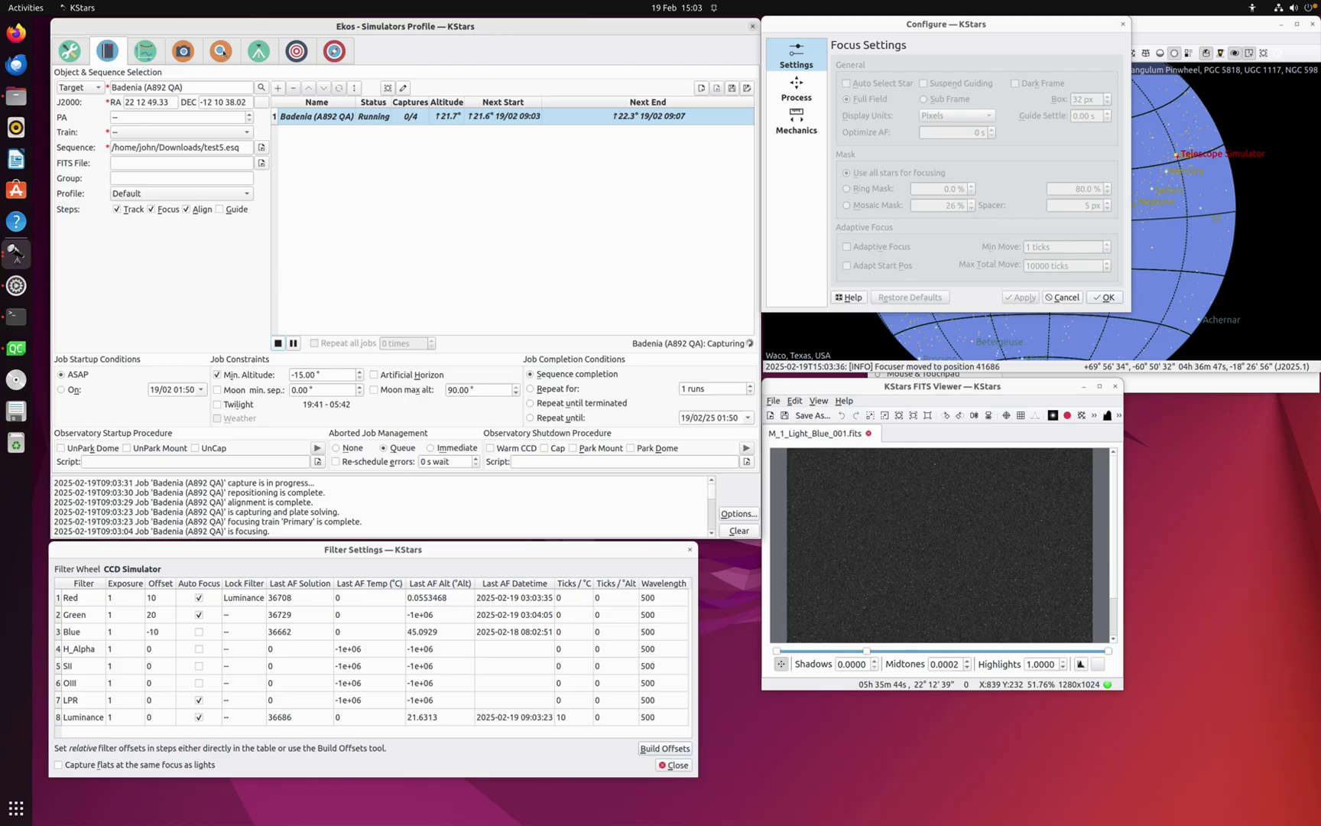
{"action": "left_click", "coordinate": [221, 51]}
{"action": "left_click", "coordinate": [183, 52]}
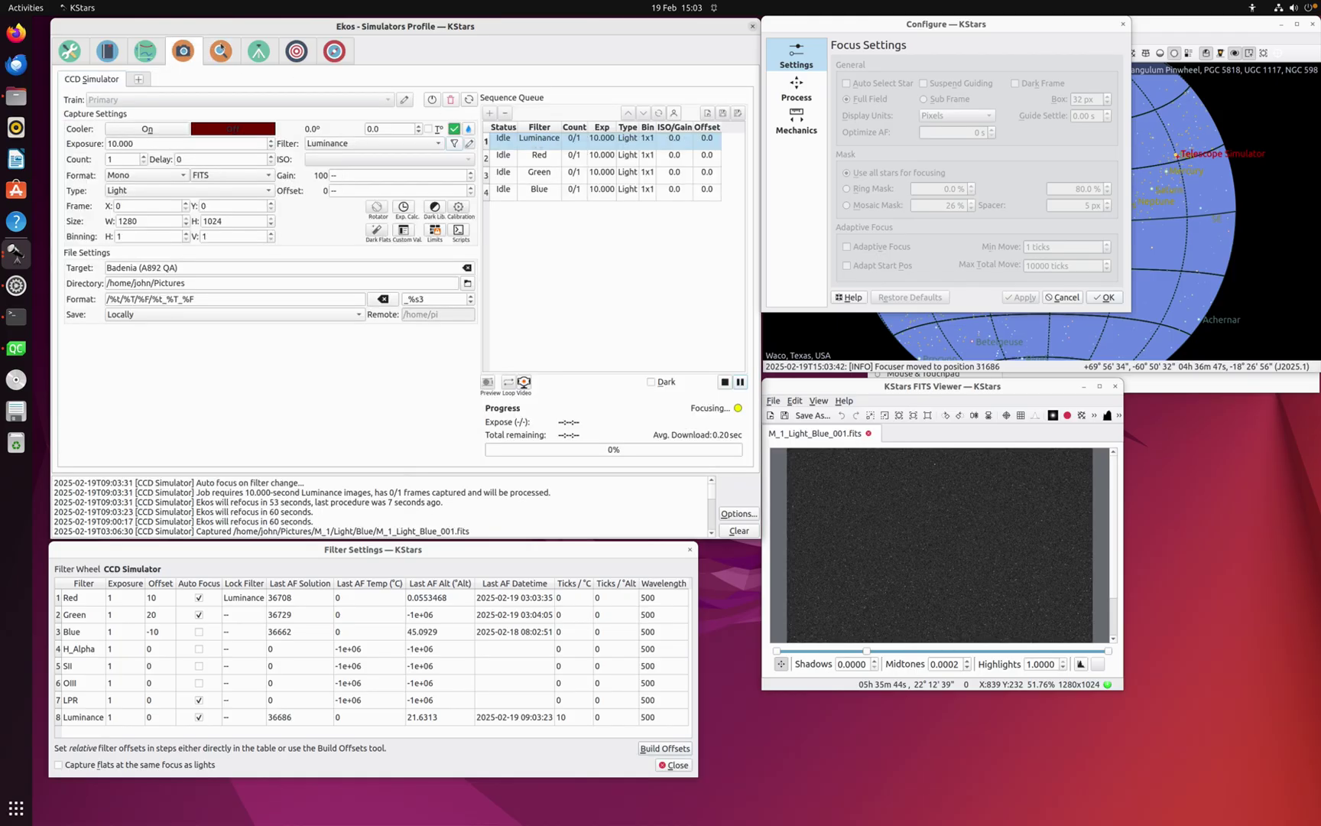
{"action": "left_click", "coordinate": [221, 51]}
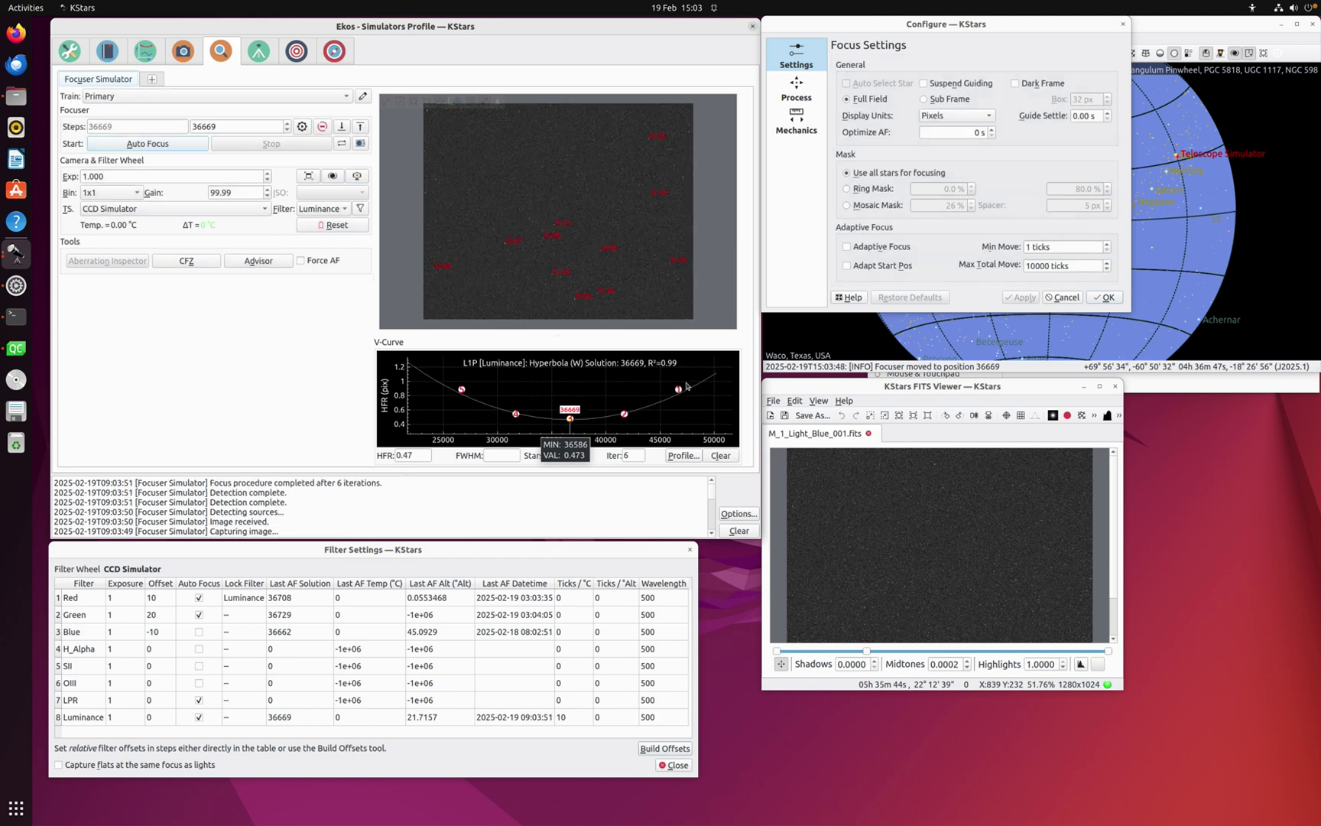
{"action": "left_click", "coordinate": [185, 53]}
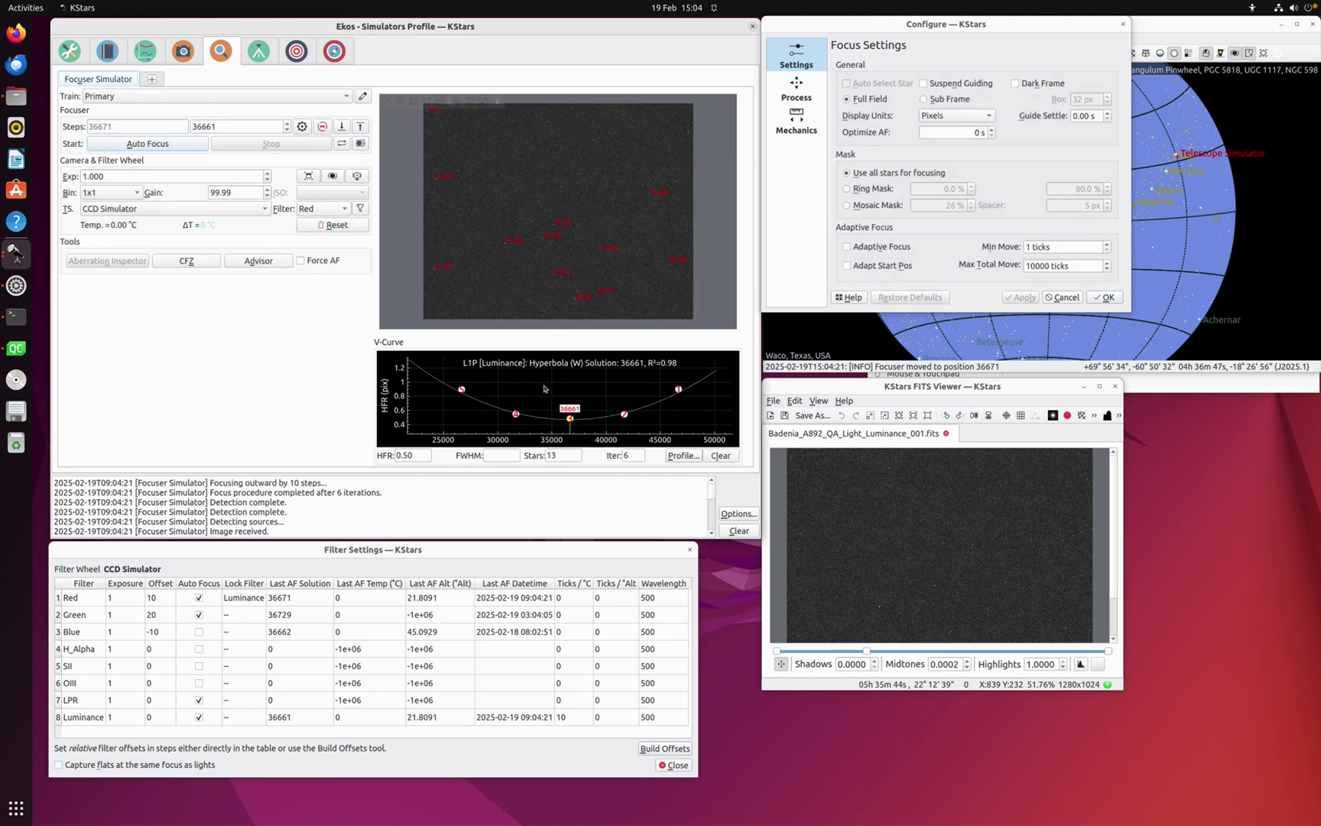
{"action": "left_click", "coordinate": [181, 52]}
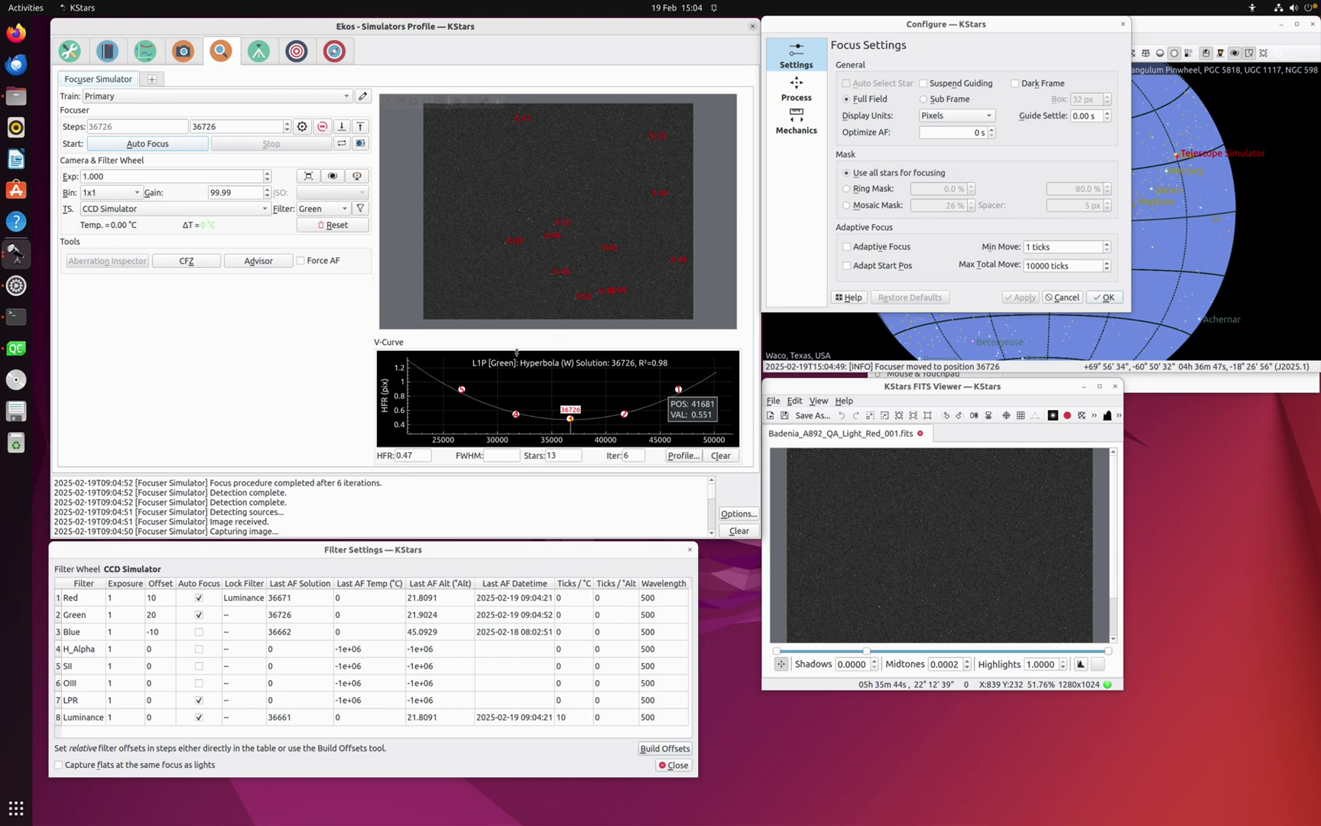
{"action": "left_click", "coordinate": [175, 54]}
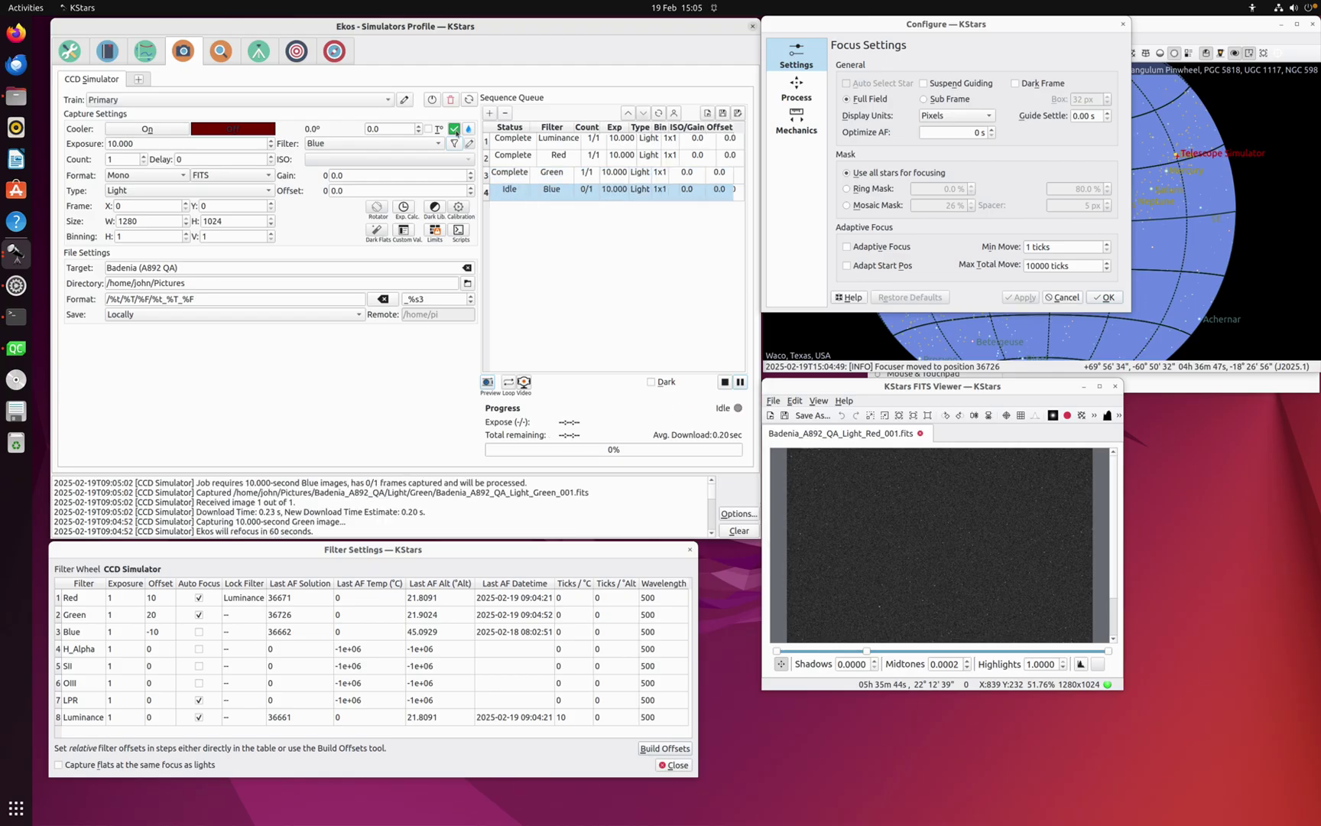
{"action": "left_click", "coordinate": [220, 50]}
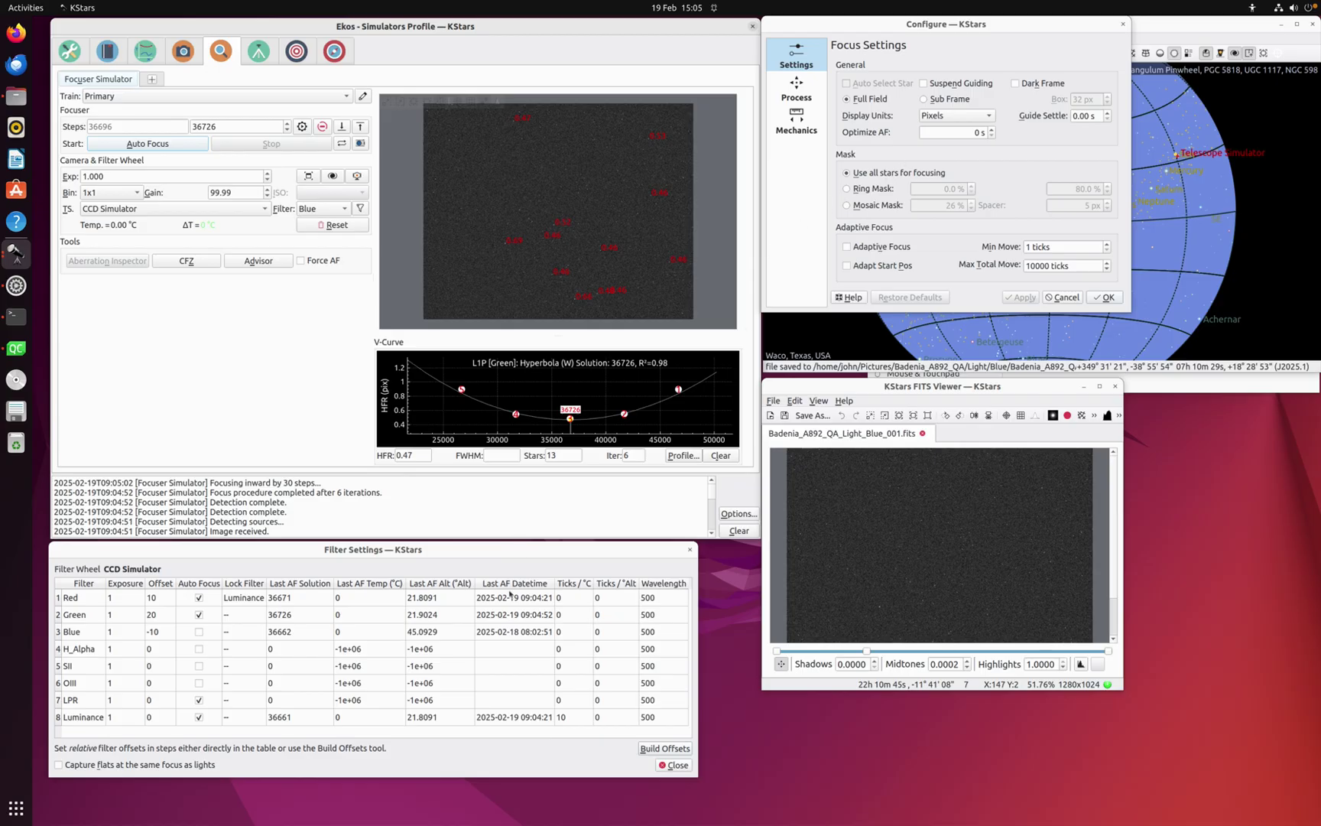
Inspect the last autofocus date and time of the Red and Green filters in the filter settings
{"action": "double_click", "coordinate": [510, 597]}
{"action": "left_click", "coordinate": [514, 594]}
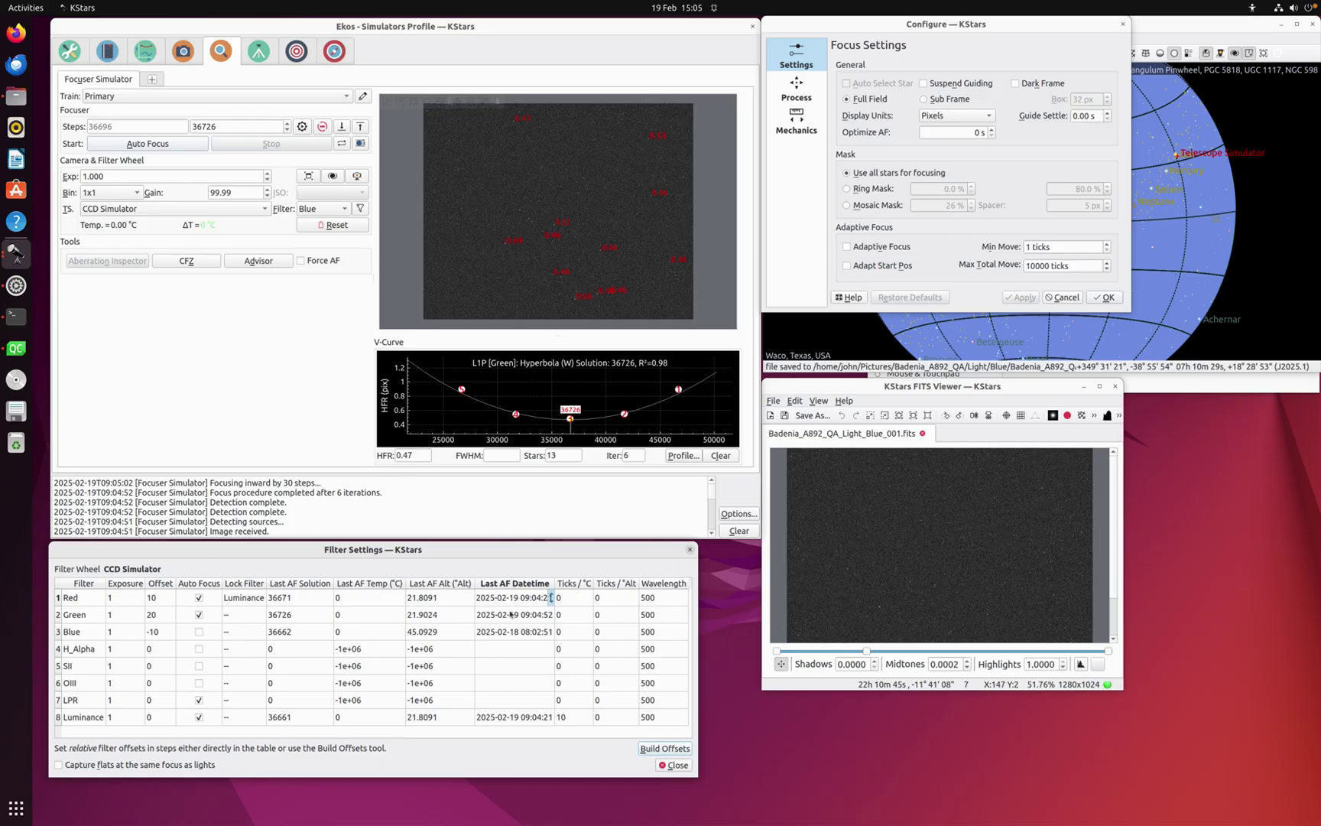
{"action": "left_click", "coordinate": [511, 614]}
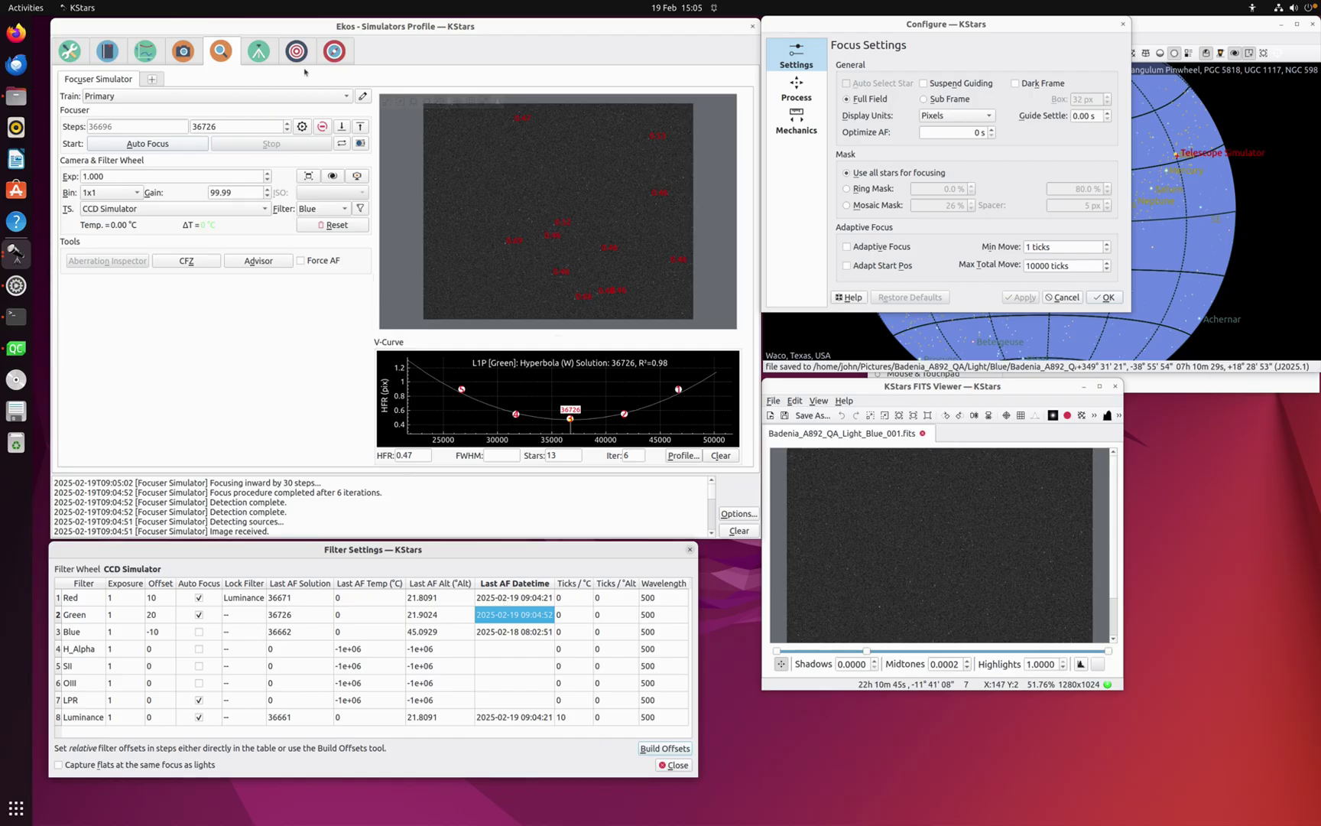
Review the filter entries in the telescope equipment configuration of the Primary optical train, closing both dialogs
{"action": "left_click", "coordinate": [363, 95]}
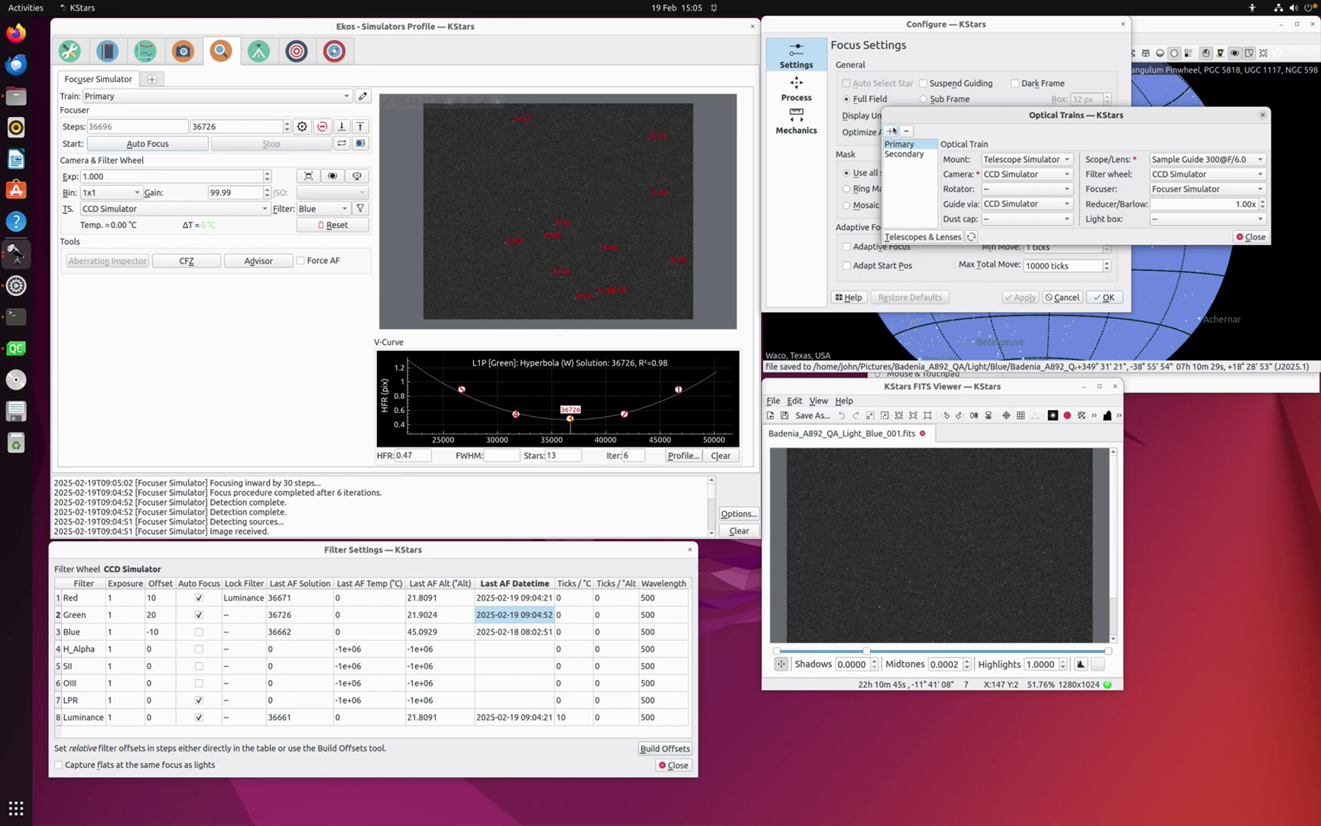
{"action": "left_click", "coordinate": [902, 235]}
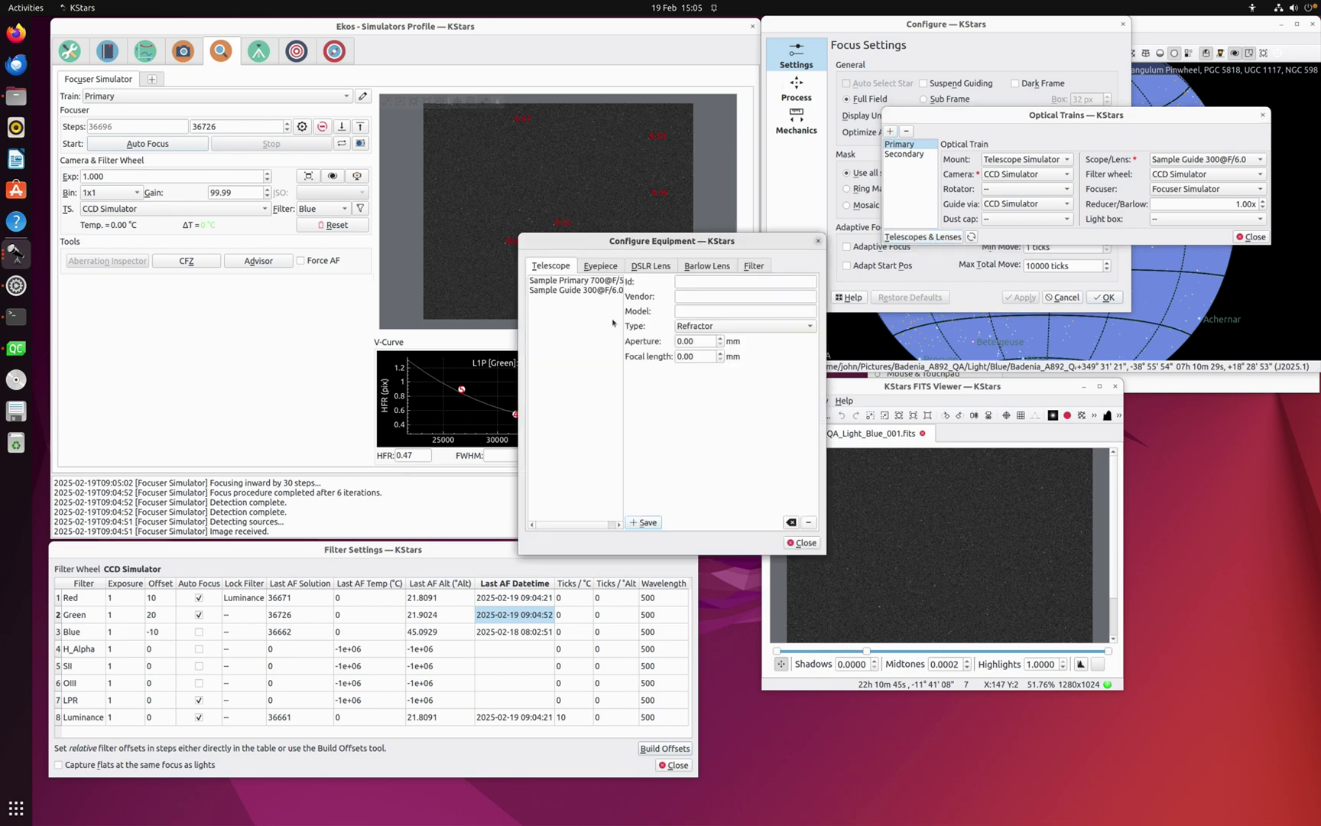
{"action": "left_click", "coordinate": [745, 266]}
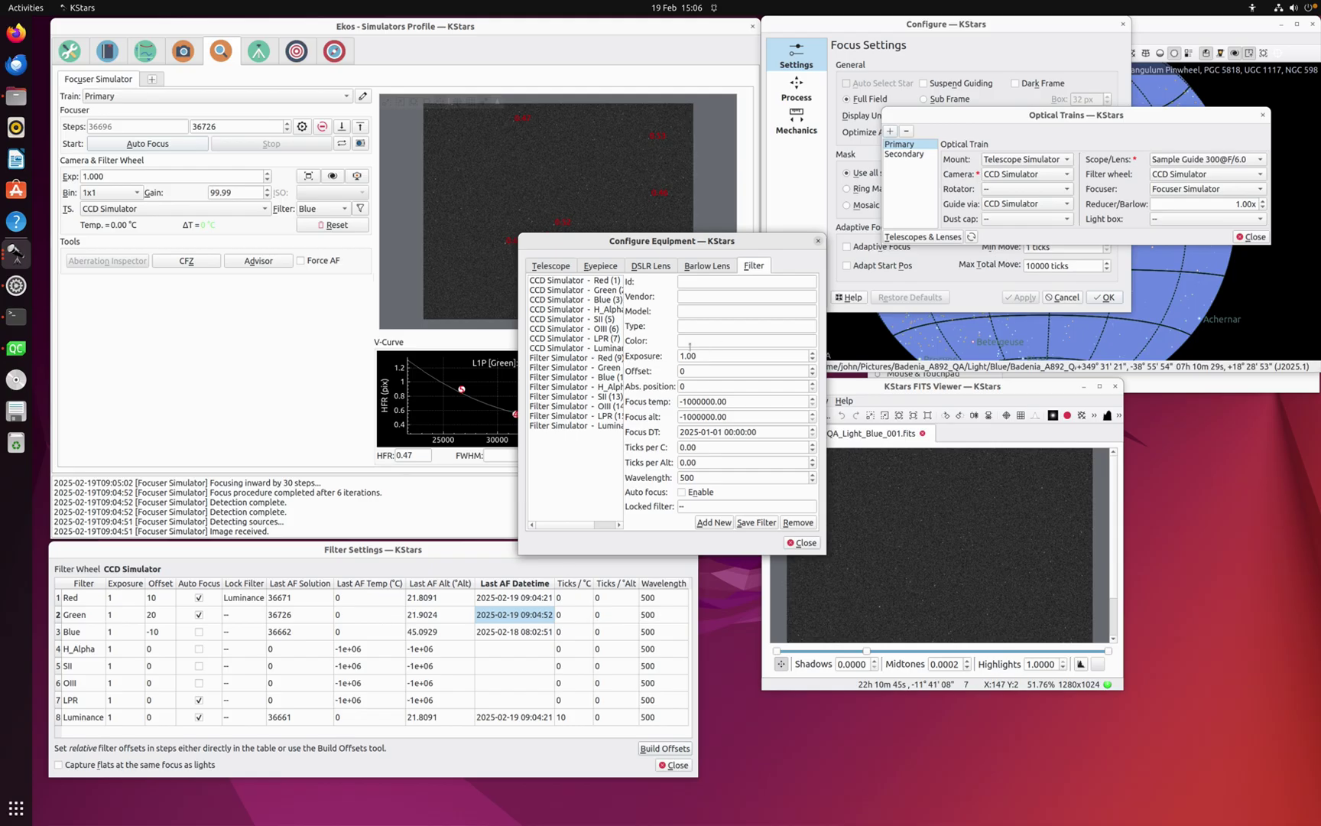
{"action": "left_click", "coordinate": [802, 542]}
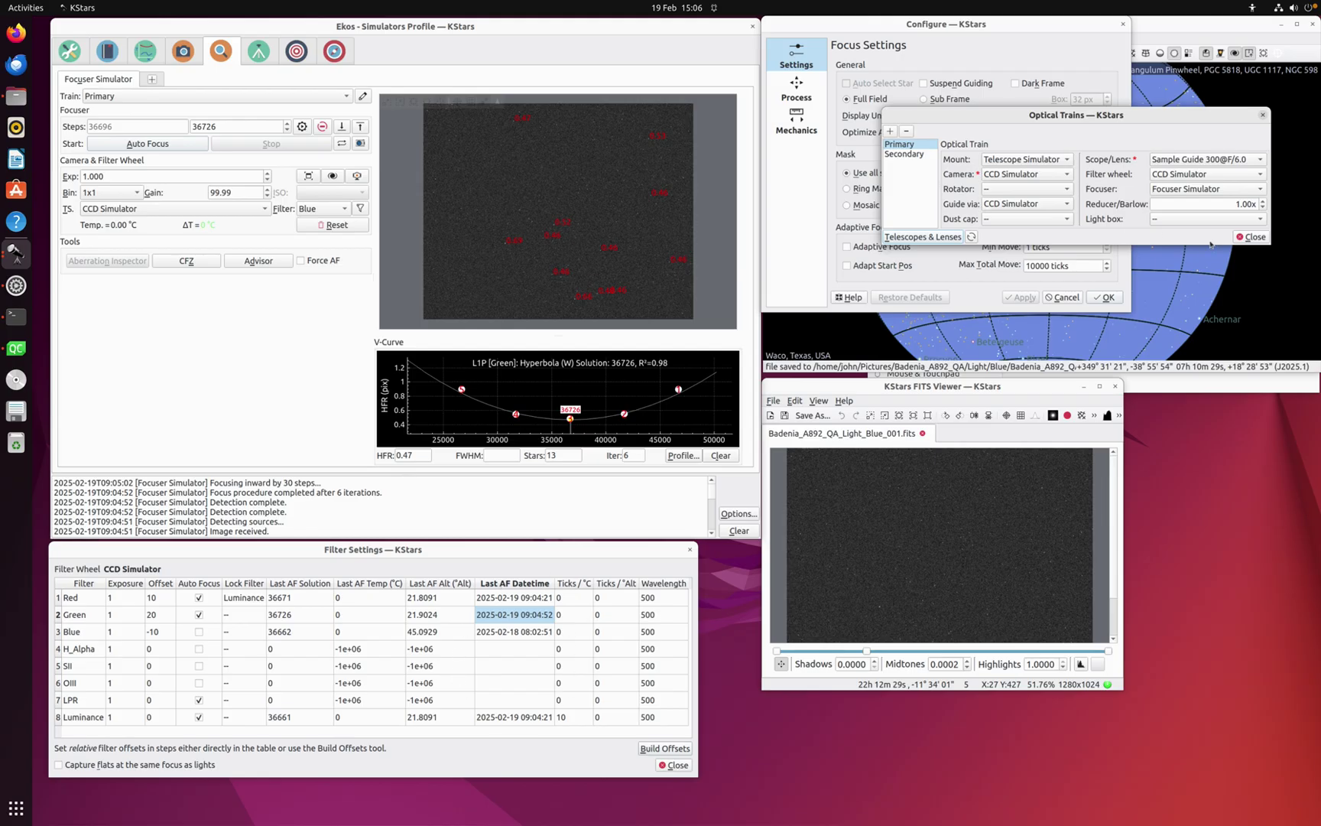
{"action": "left_click", "coordinate": [1255, 236]}
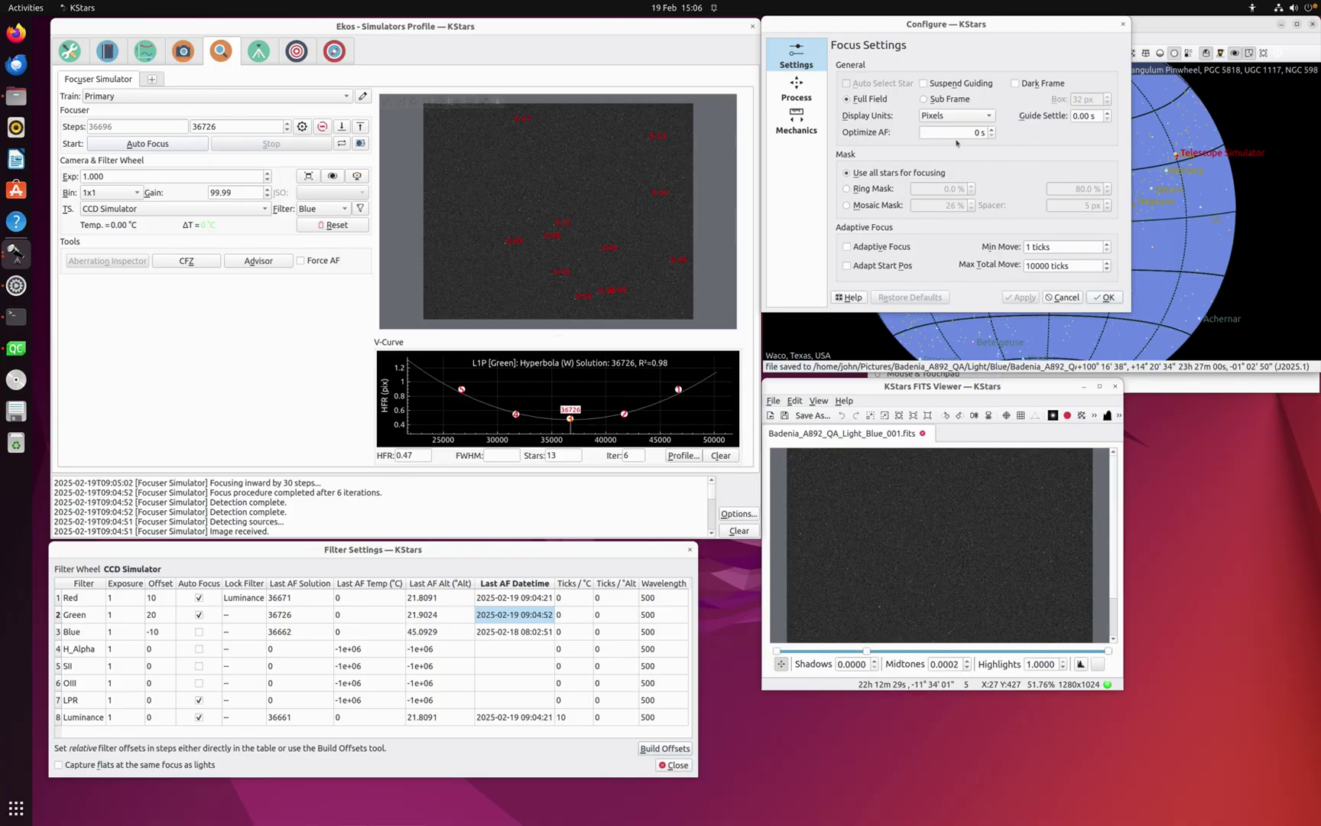
Set Optimize AF to 300 s in the focus settings
{"action": "mouse_move", "coordinate": [968, 130]}
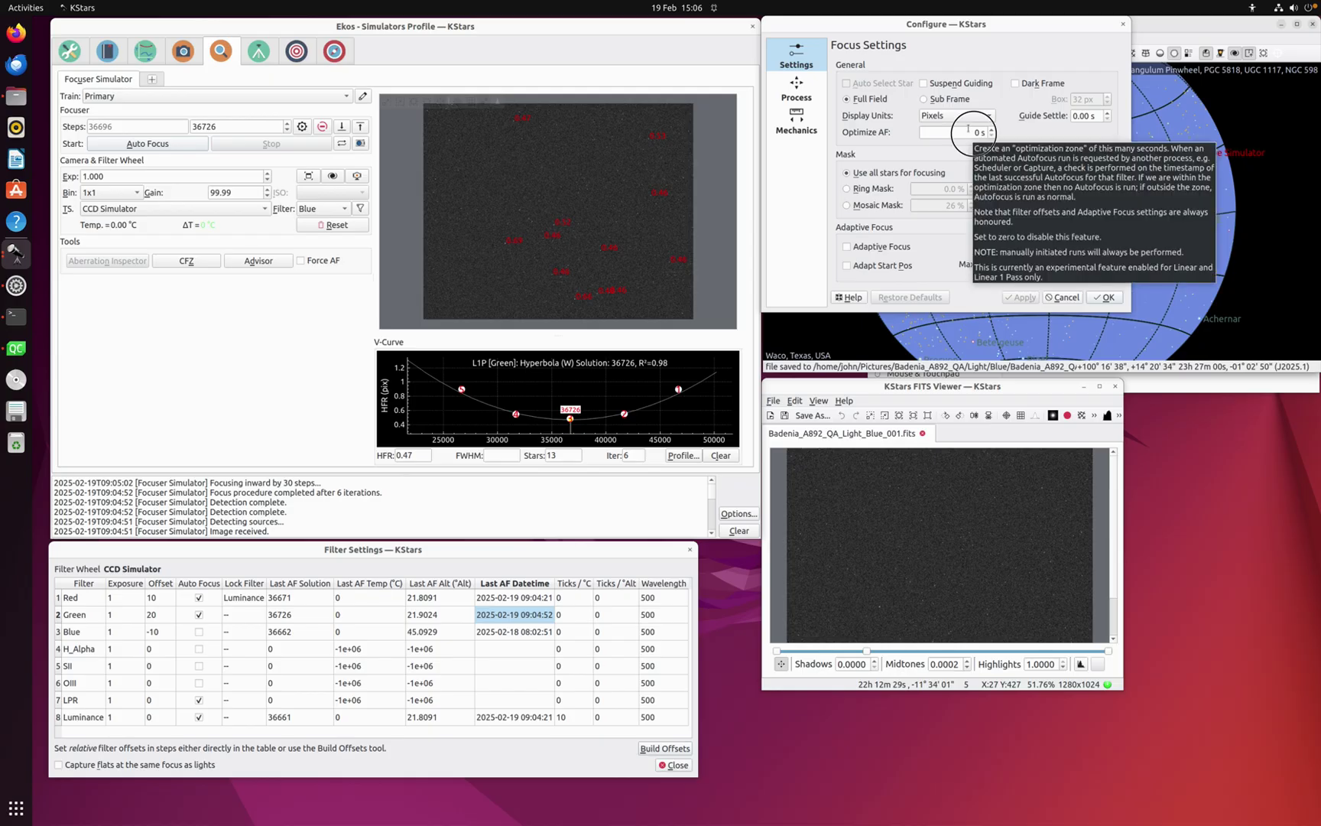
{"action": "left_click", "coordinate": [968, 130]}
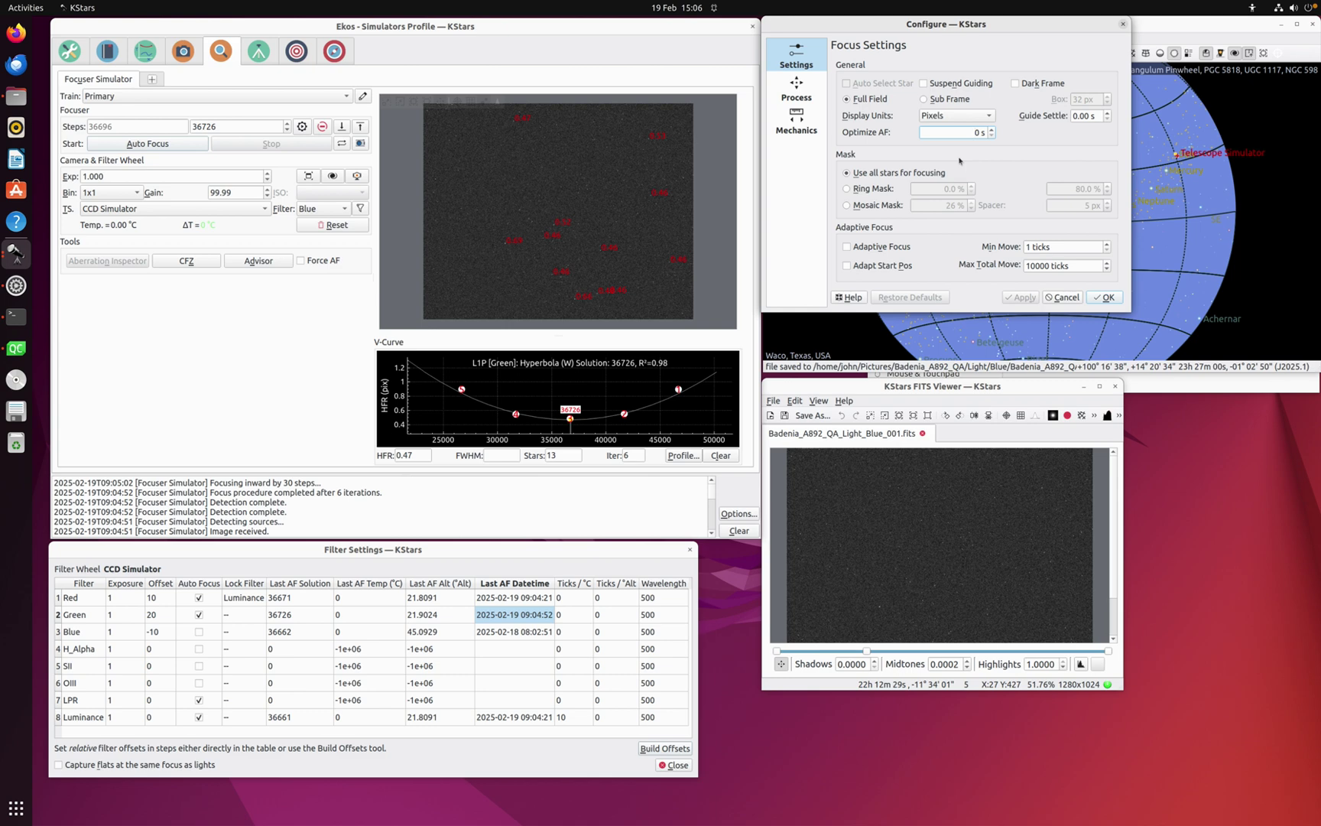
{"action": "type", "text": "30"}
{"action": "mouse_move", "coordinate": [969, 127]}
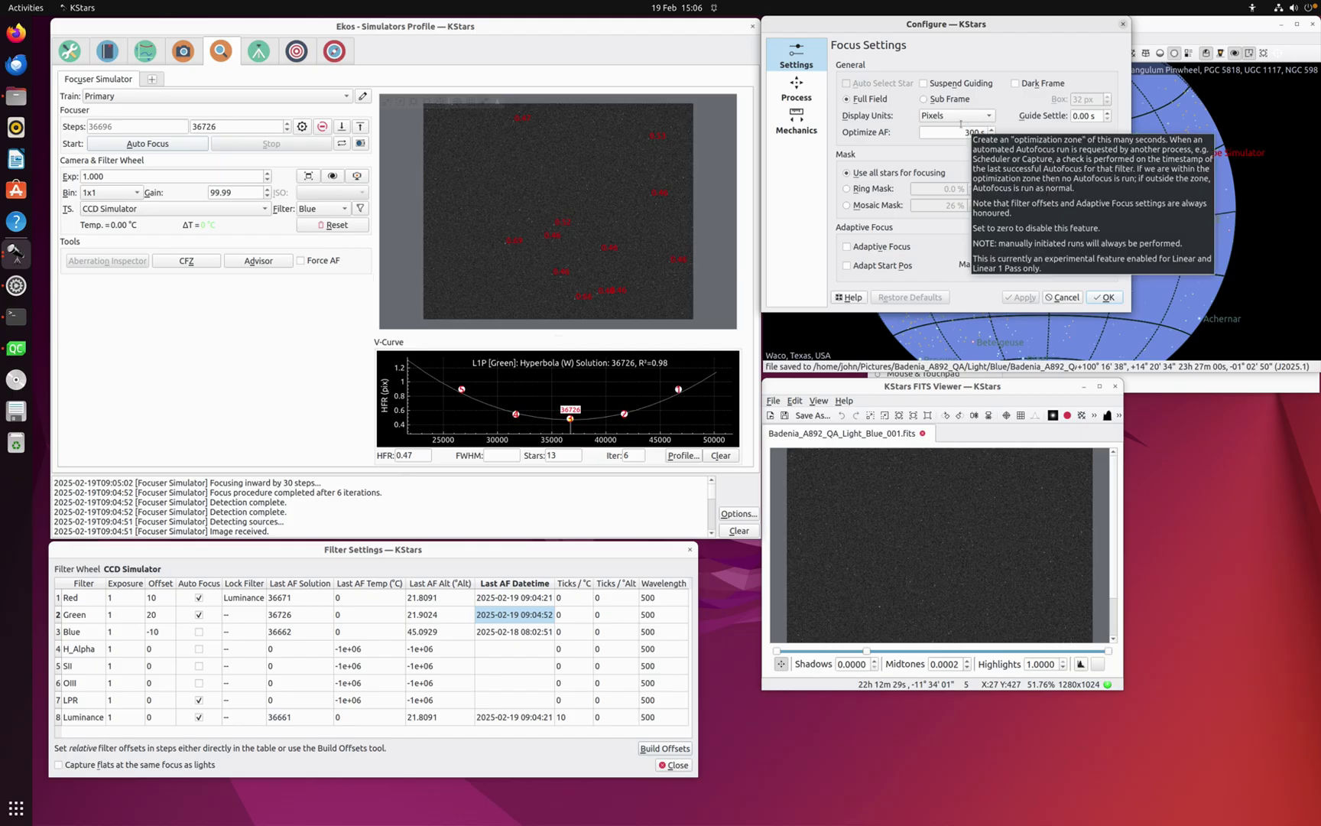
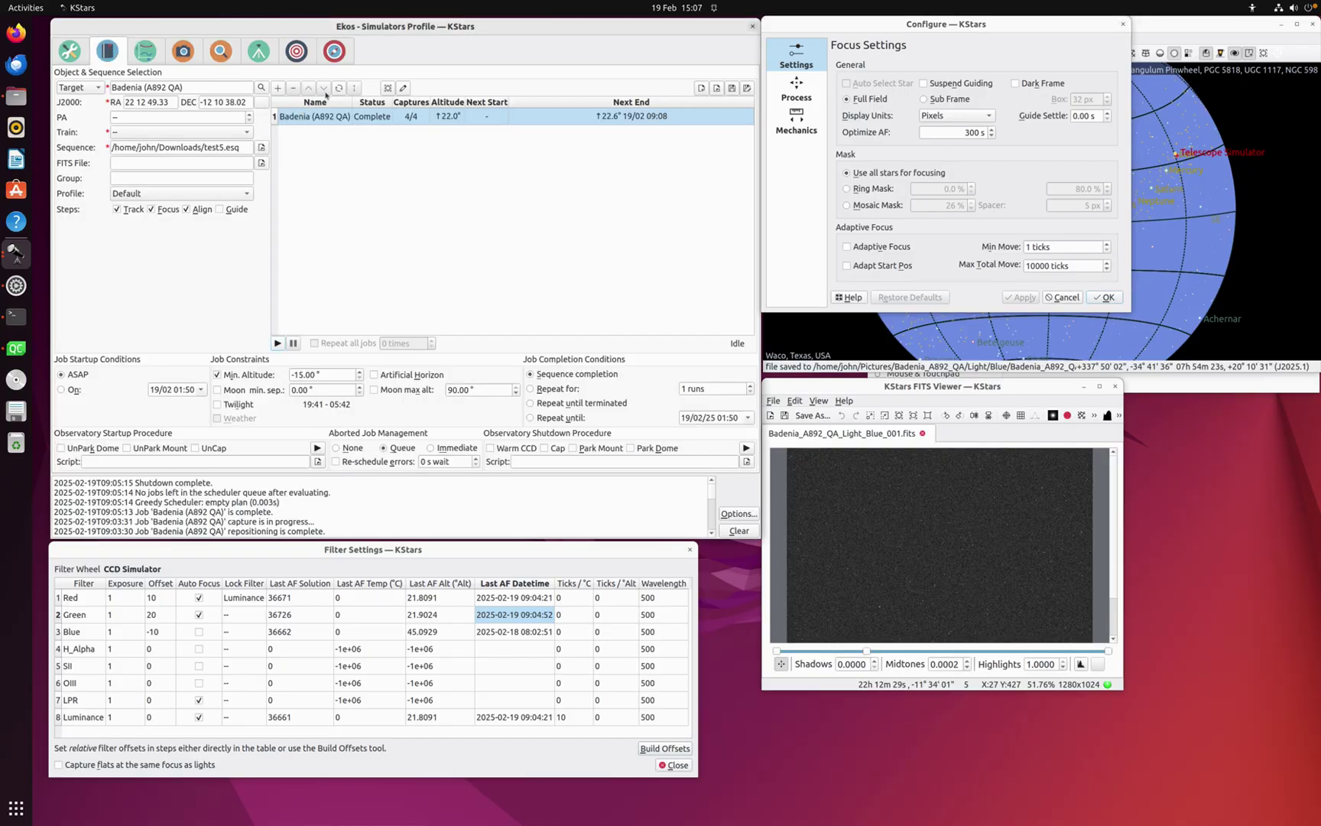
Switch to Files, move the Badenia_A892_QA folder from Pictures to the Rubbish Bin and close the file manager
{"action": "left_click", "coordinate": [16, 96]}
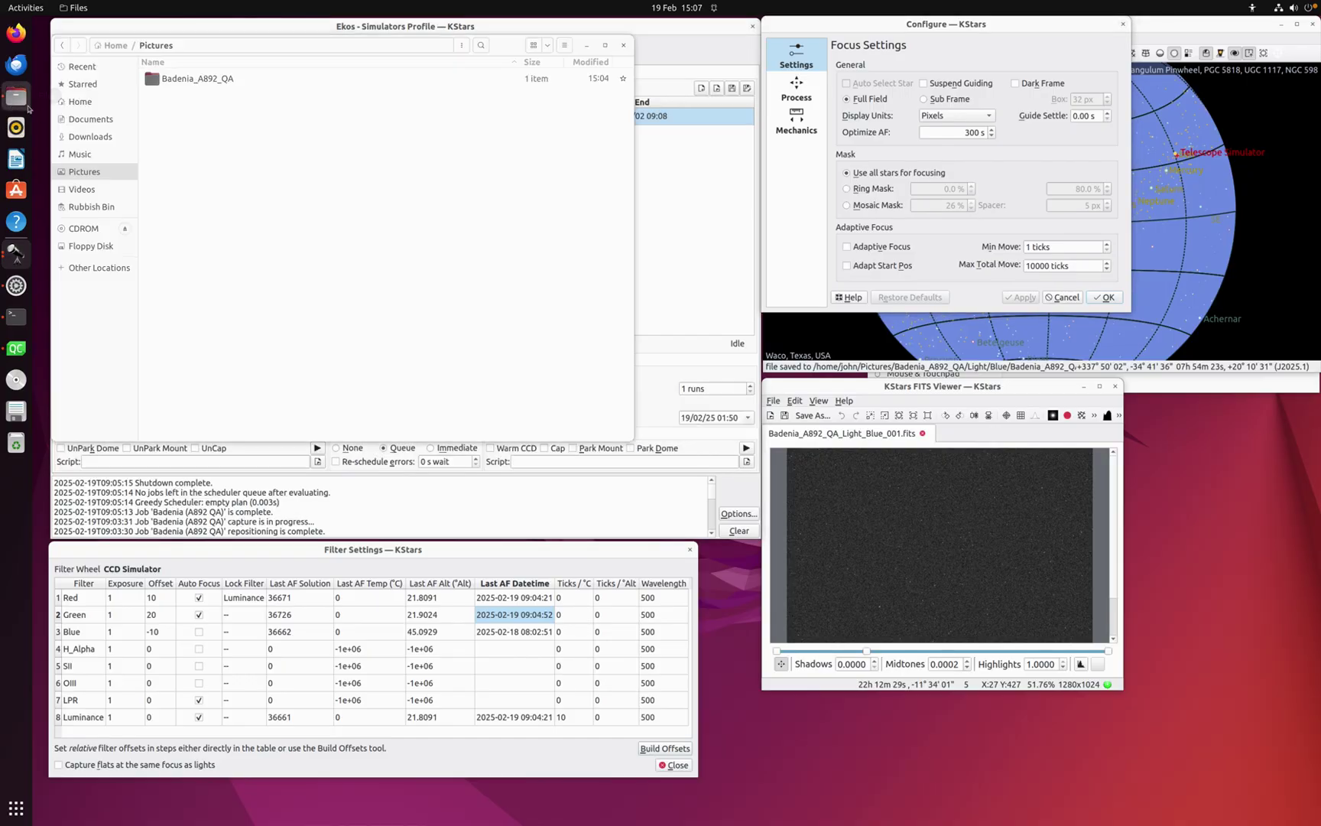
{"action": "left_click", "coordinate": [276, 80]}
{"action": "right_click", "coordinate": [275, 80]}
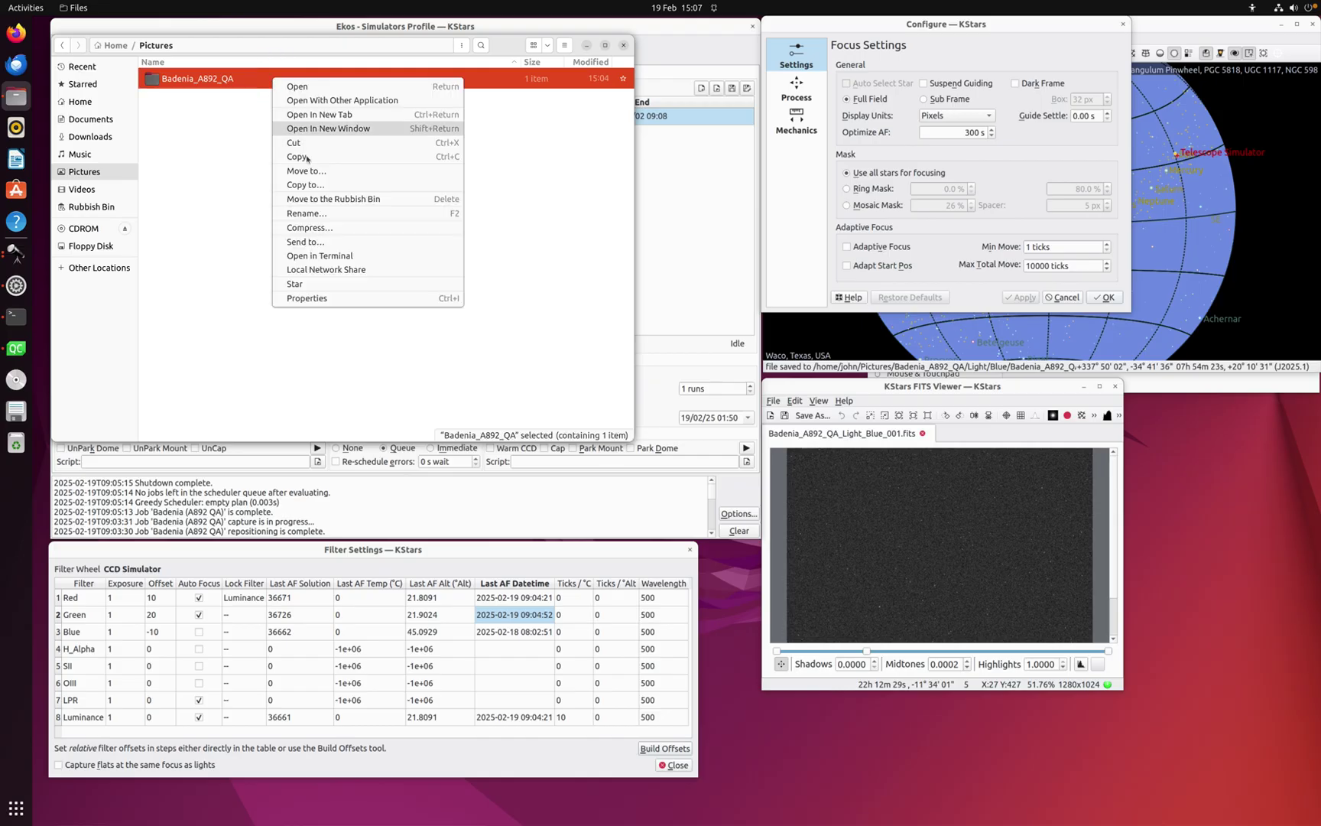
{"action": "left_click", "coordinate": [313, 201]}
{"action": "left_click", "coordinate": [624, 48]}
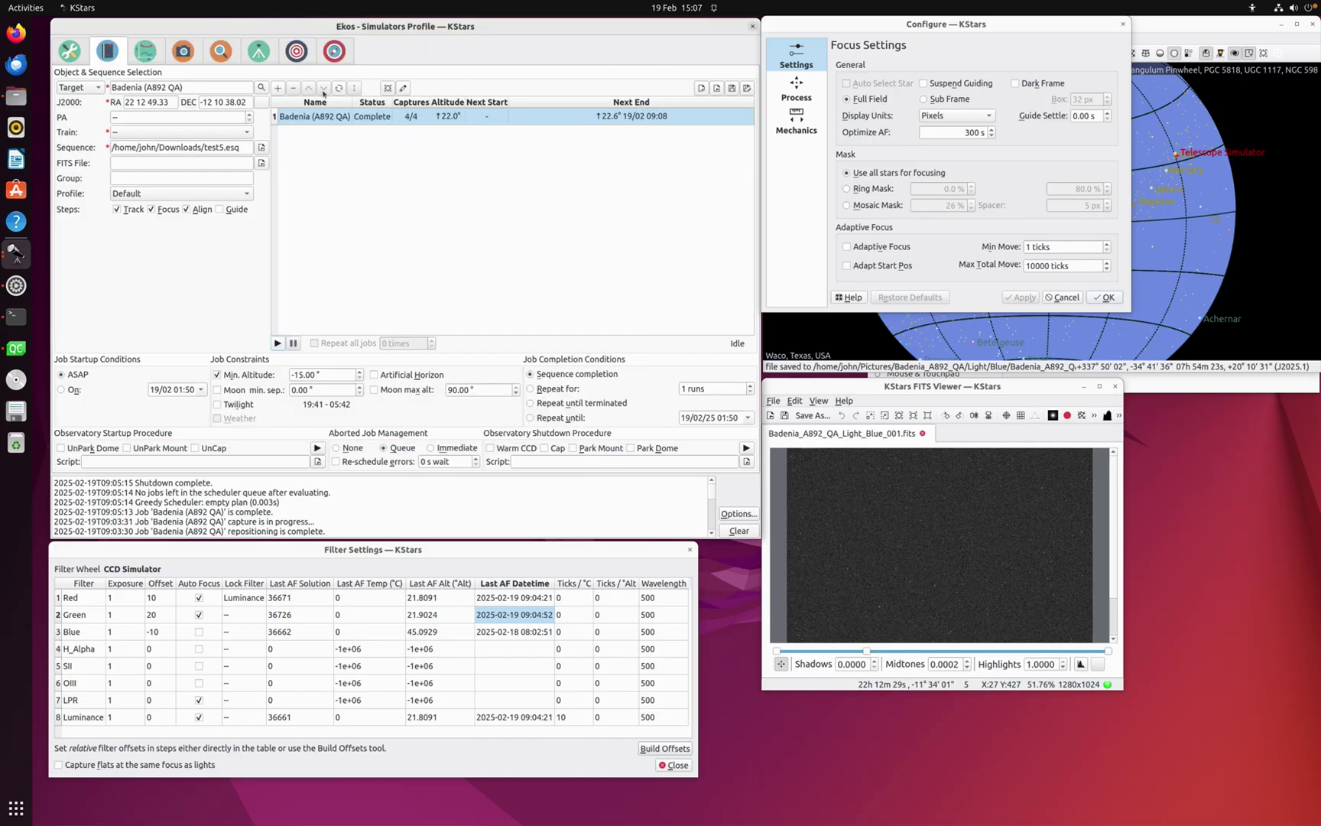
Reset and restart the Badenia (A892 QA) scheduler job, and clear the focus log
{"action": "left_click", "coordinate": [337, 89]}
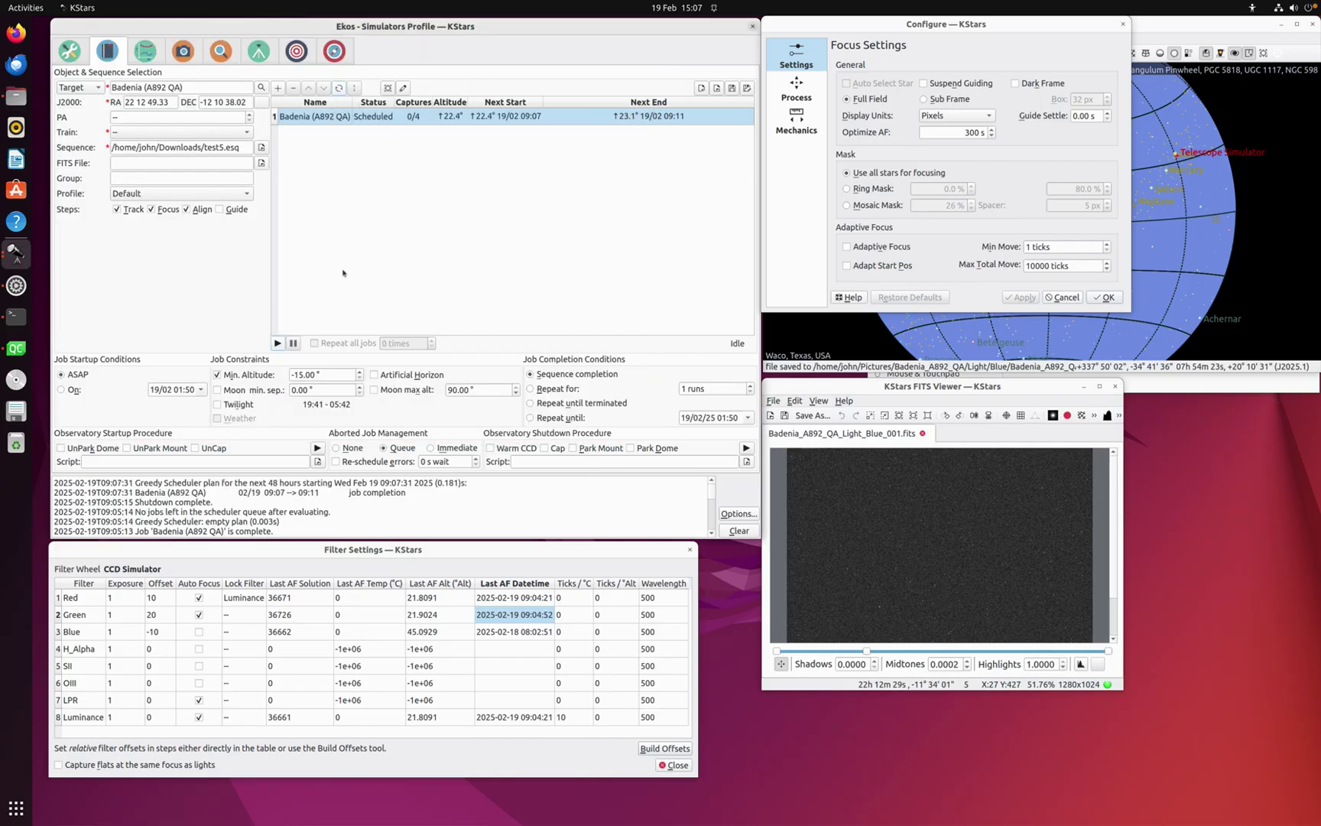
{"action": "left_click", "coordinate": [278, 343]}
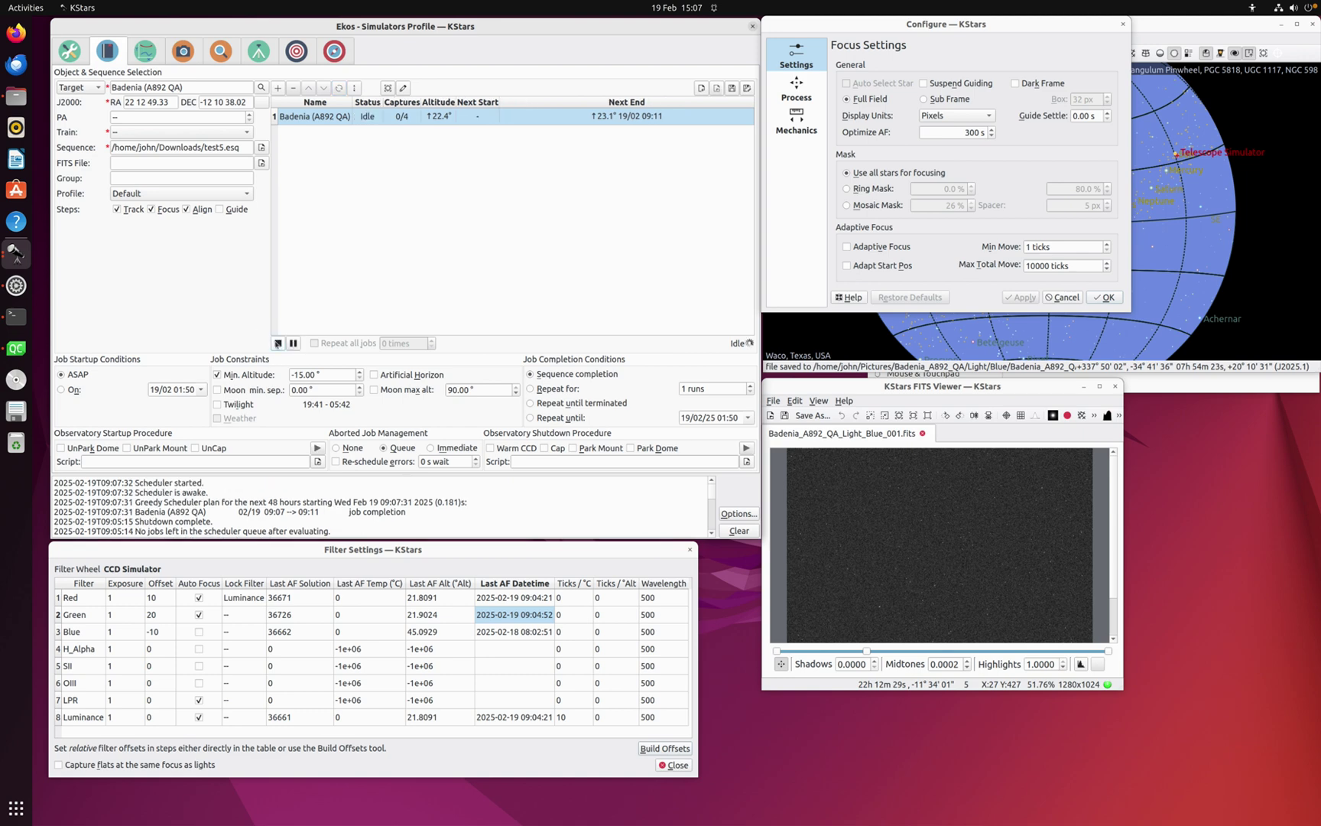
{"action": "left_click", "coordinate": [221, 51]}
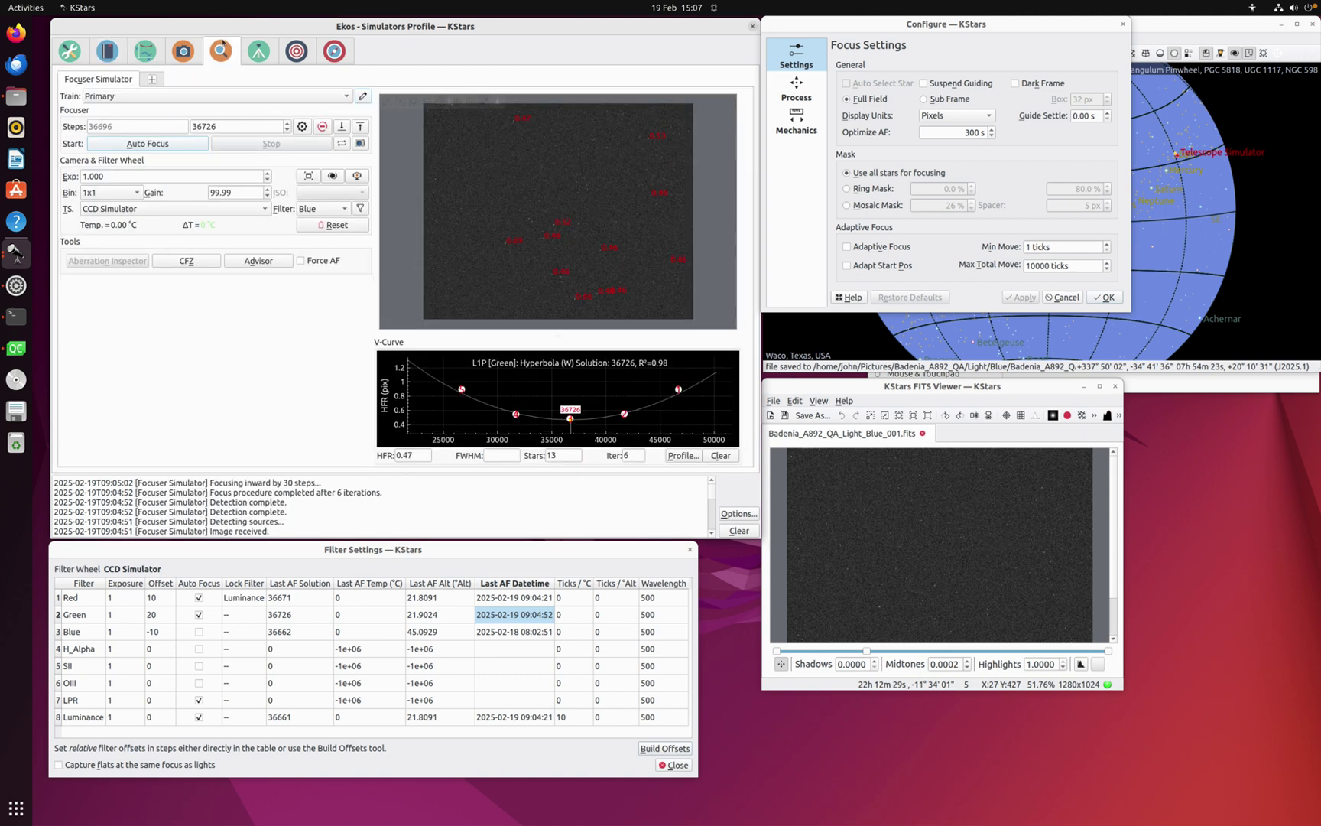
{"action": "left_click", "coordinate": [736, 531]}
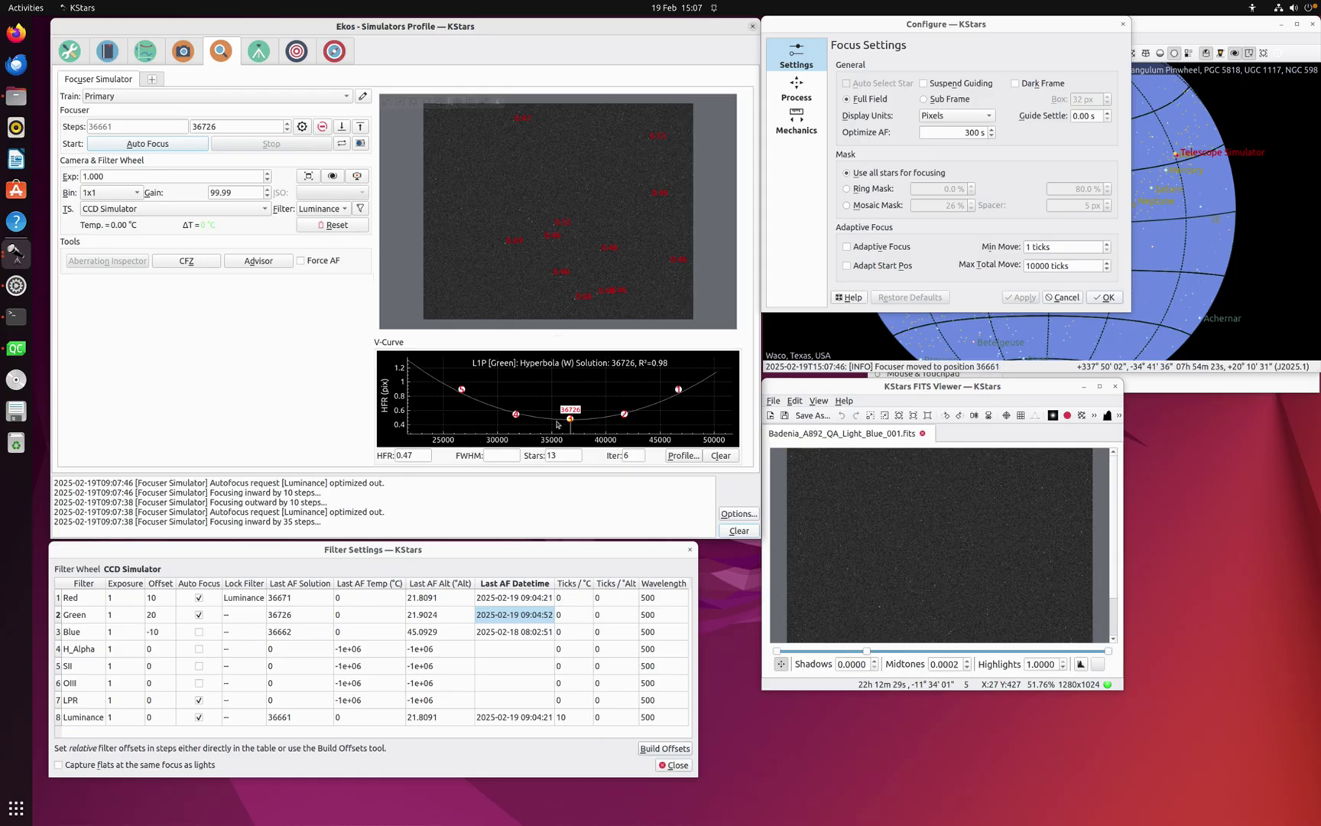
Compare the capture sequence's progress with the focus log's autofocus requests for the Luminance, Red, Green and Blue filters
{"action": "mouse_move", "coordinate": [567, 424]}
{"action": "left_click", "coordinate": [175, 53]}
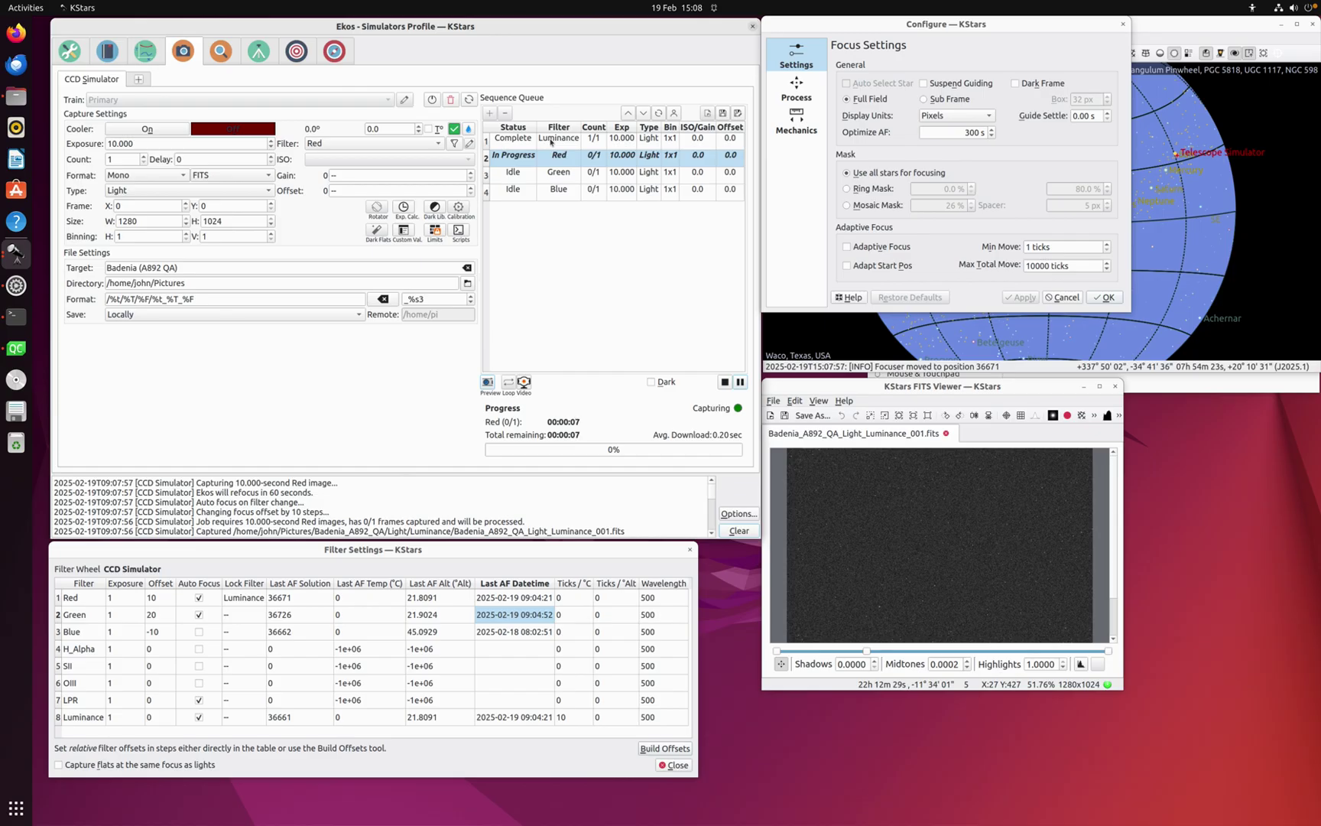
{"action": "left_click", "coordinate": [223, 51]}
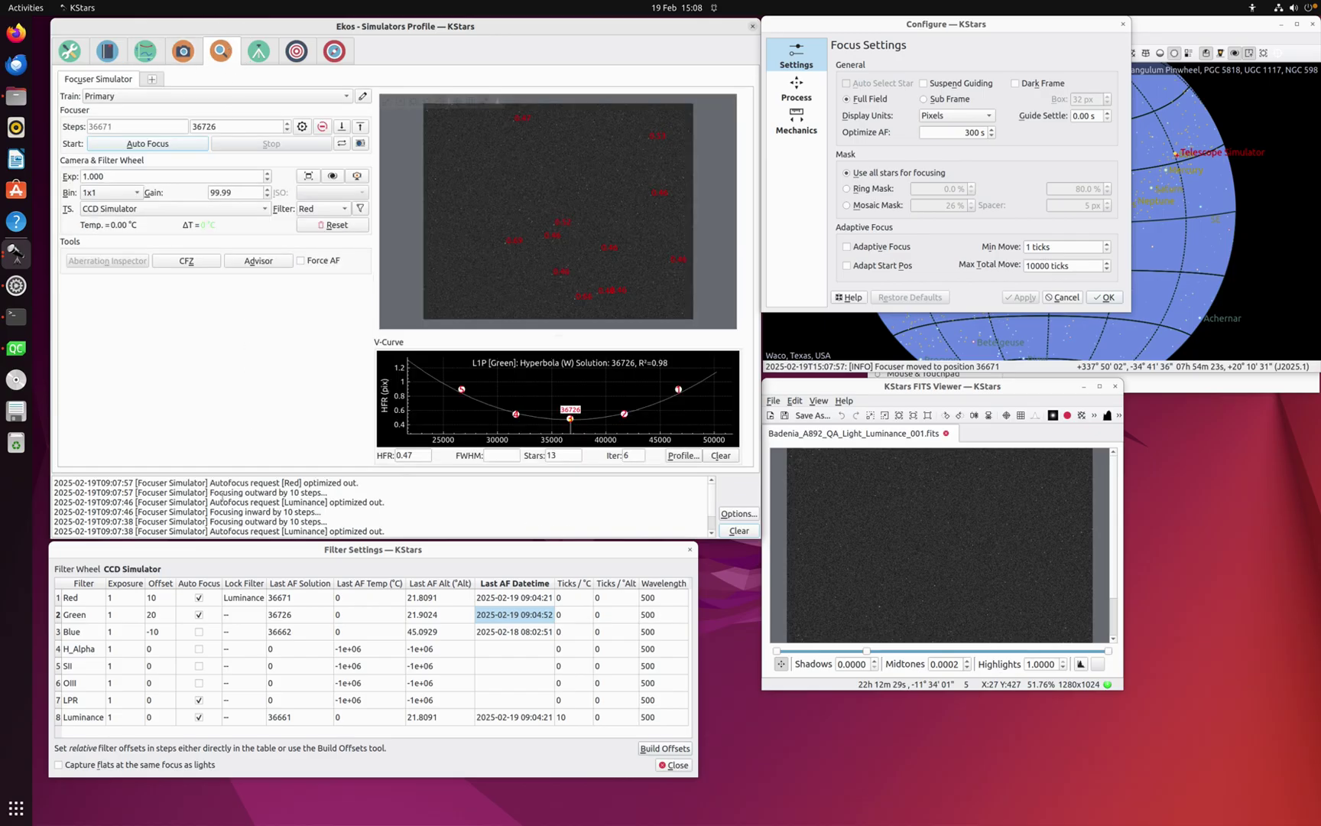
{"action": "left_click_drag", "start_coordinate": [211, 503], "coordinate": [384, 505]}
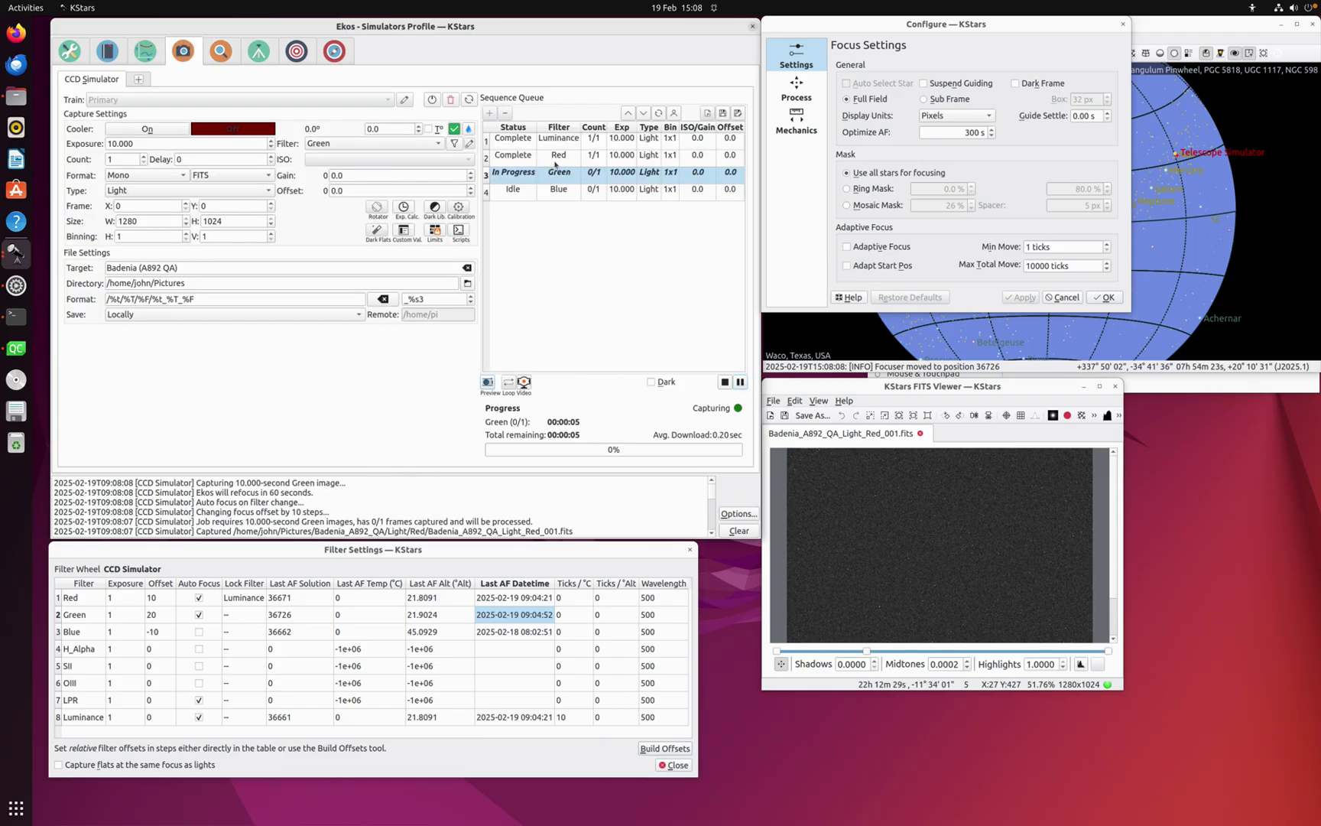
{"action": "left_click", "coordinate": [222, 51]}
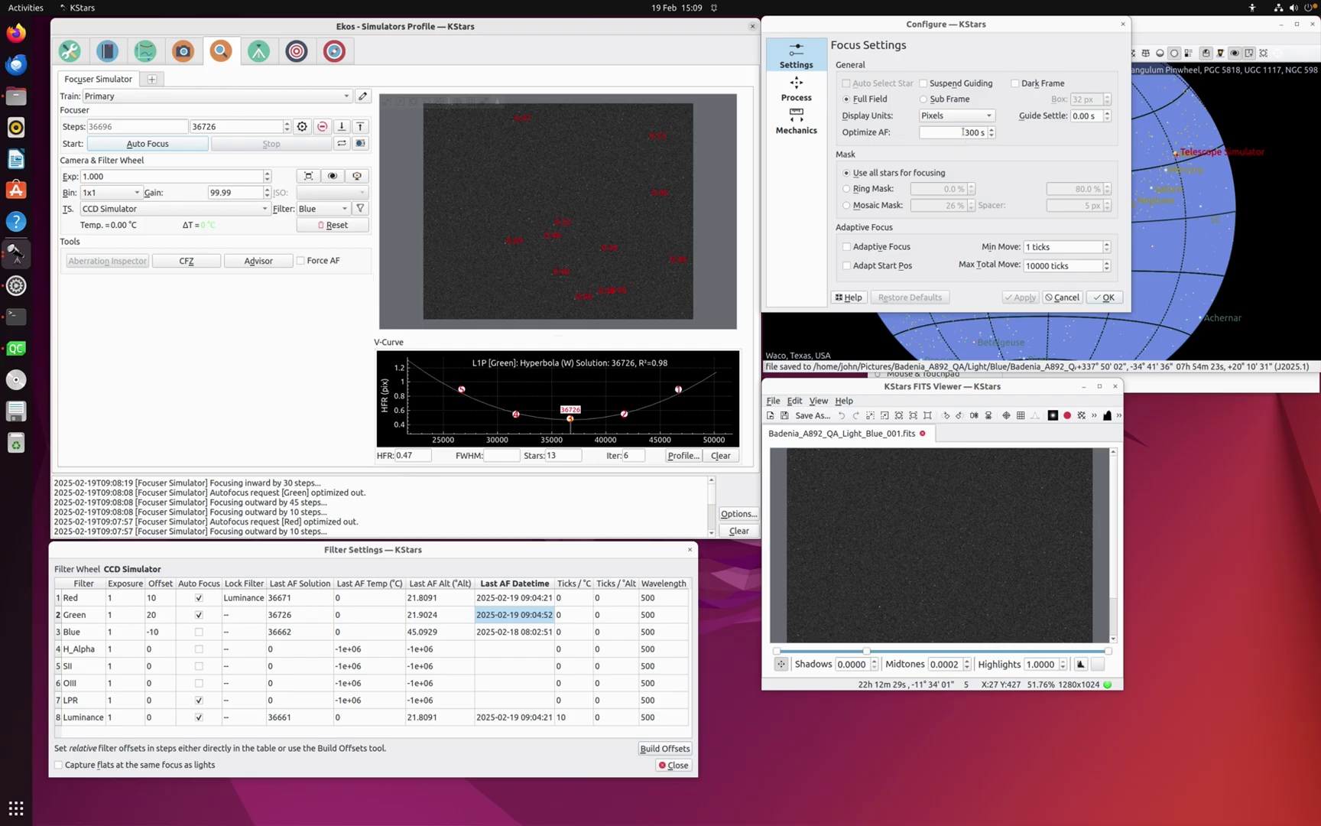
{"action": "mouse_move", "coordinate": [962, 132]}
{"action": "left_click", "coordinate": [185, 56]}
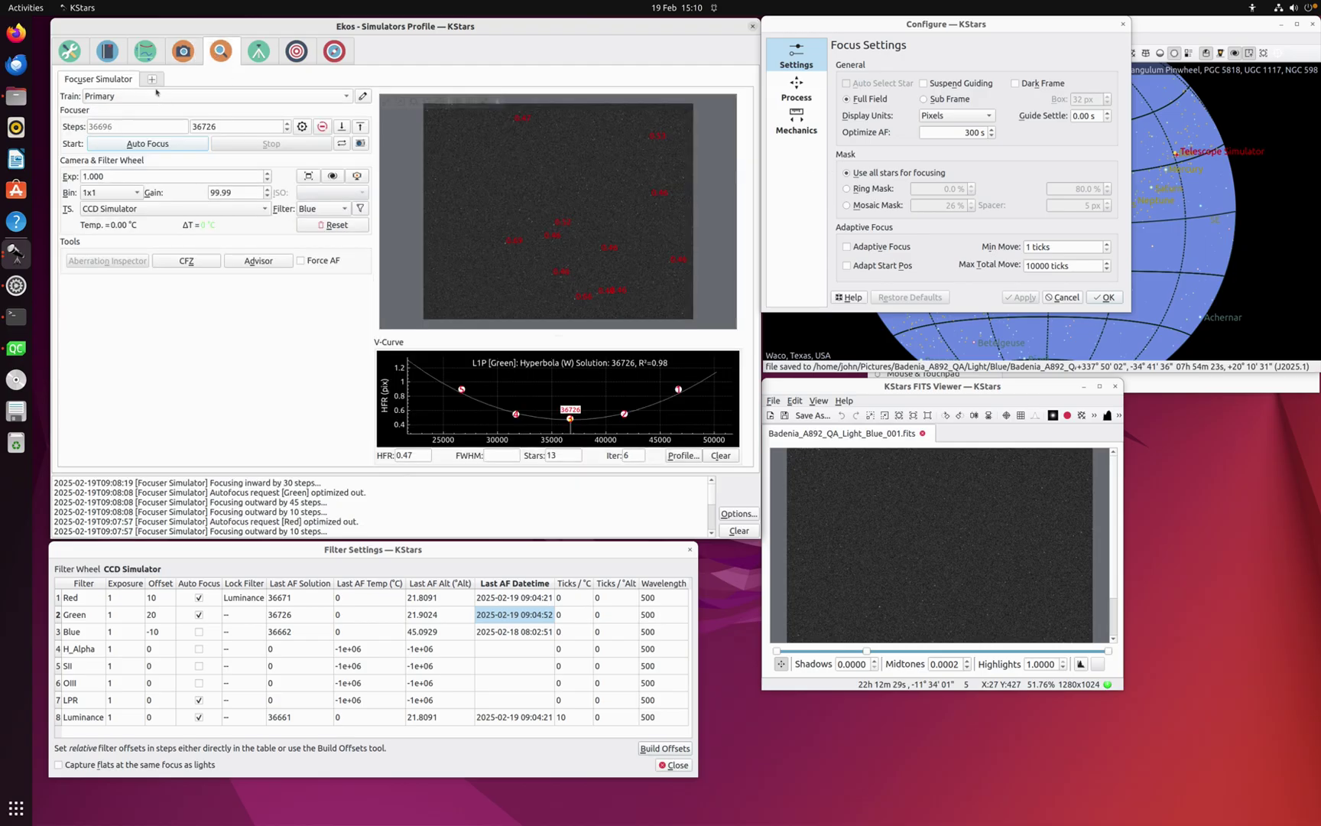
{"action": "left_click", "coordinate": [185, 51]}
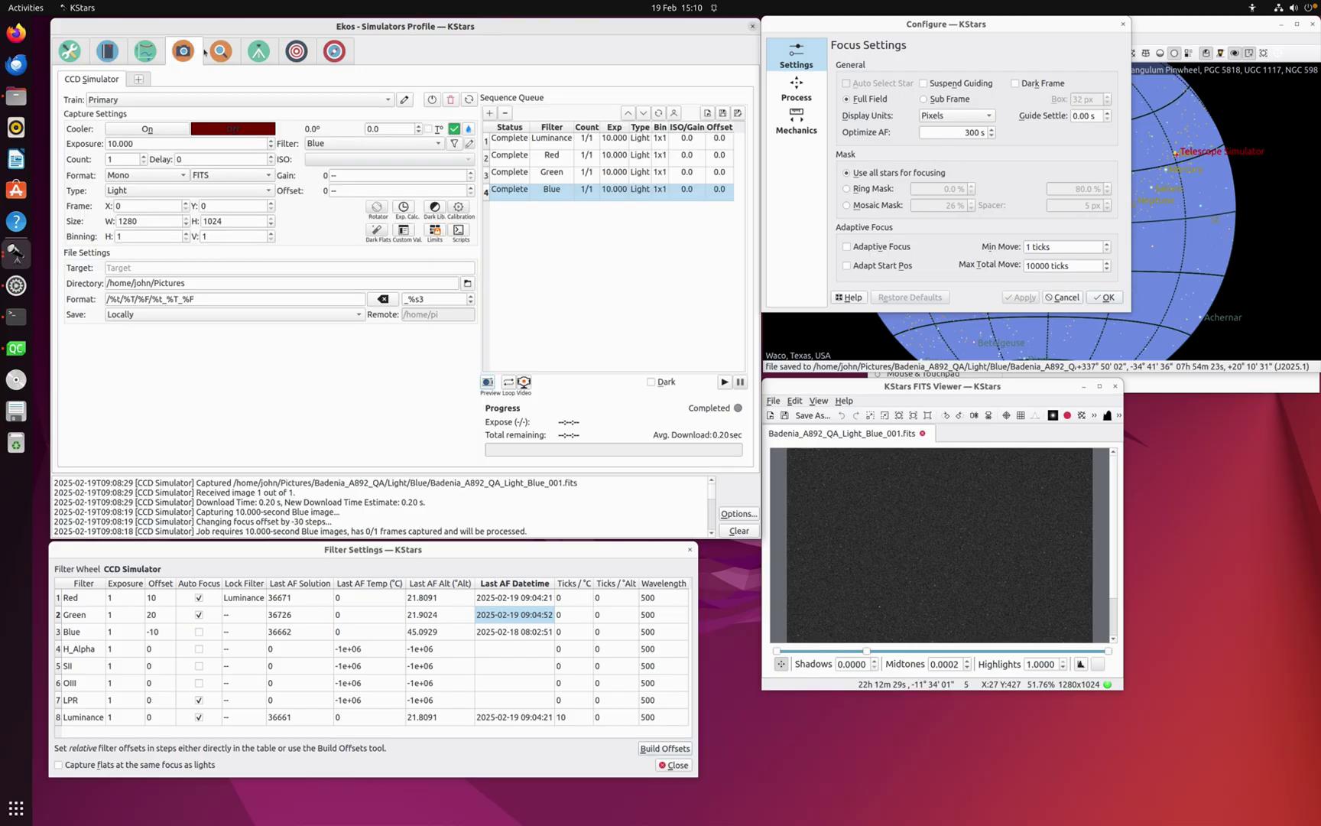
Return to the focus module and enable Adapt Start Pos in the adaptive focus settings
{"action": "left_click", "coordinate": [214, 58]}
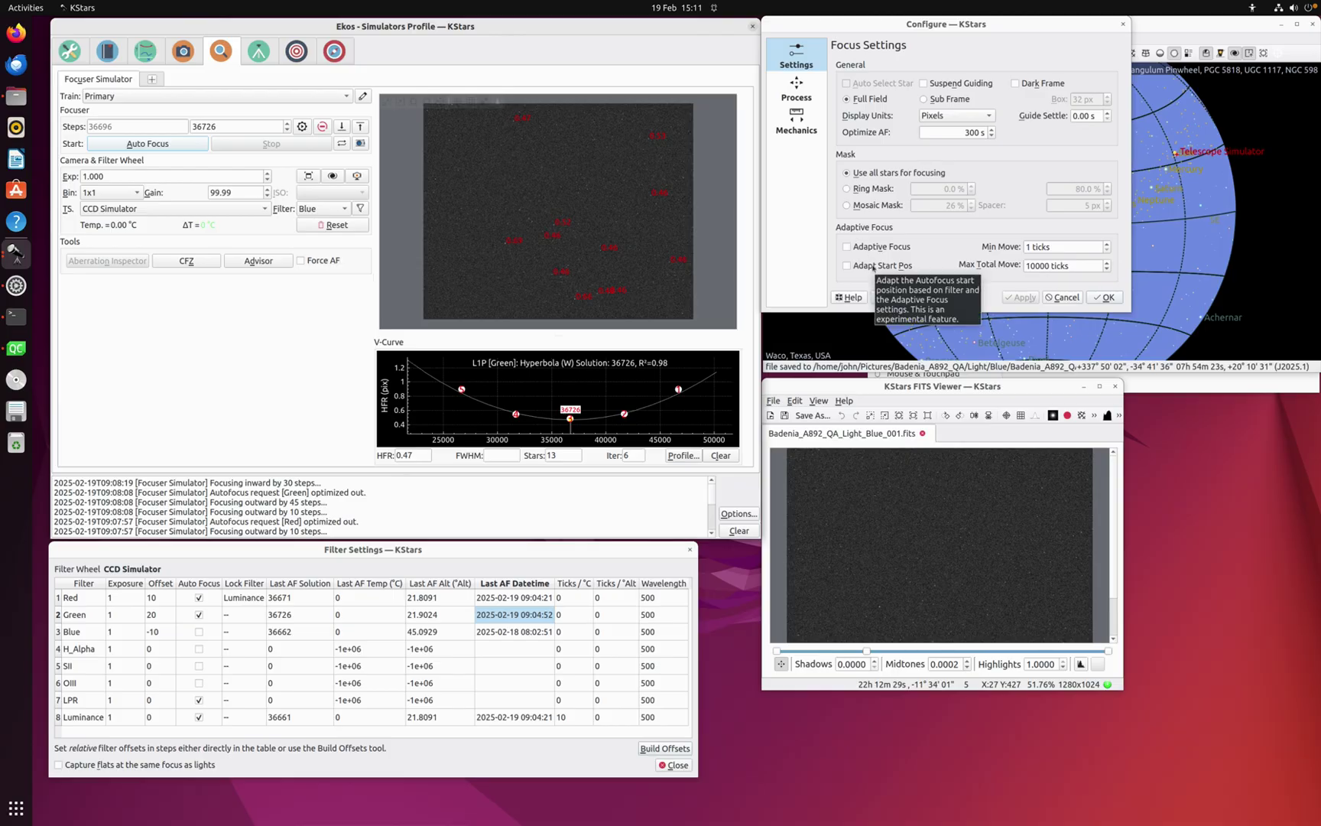
{"action": "left_click", "coordinate": [872, 266]}
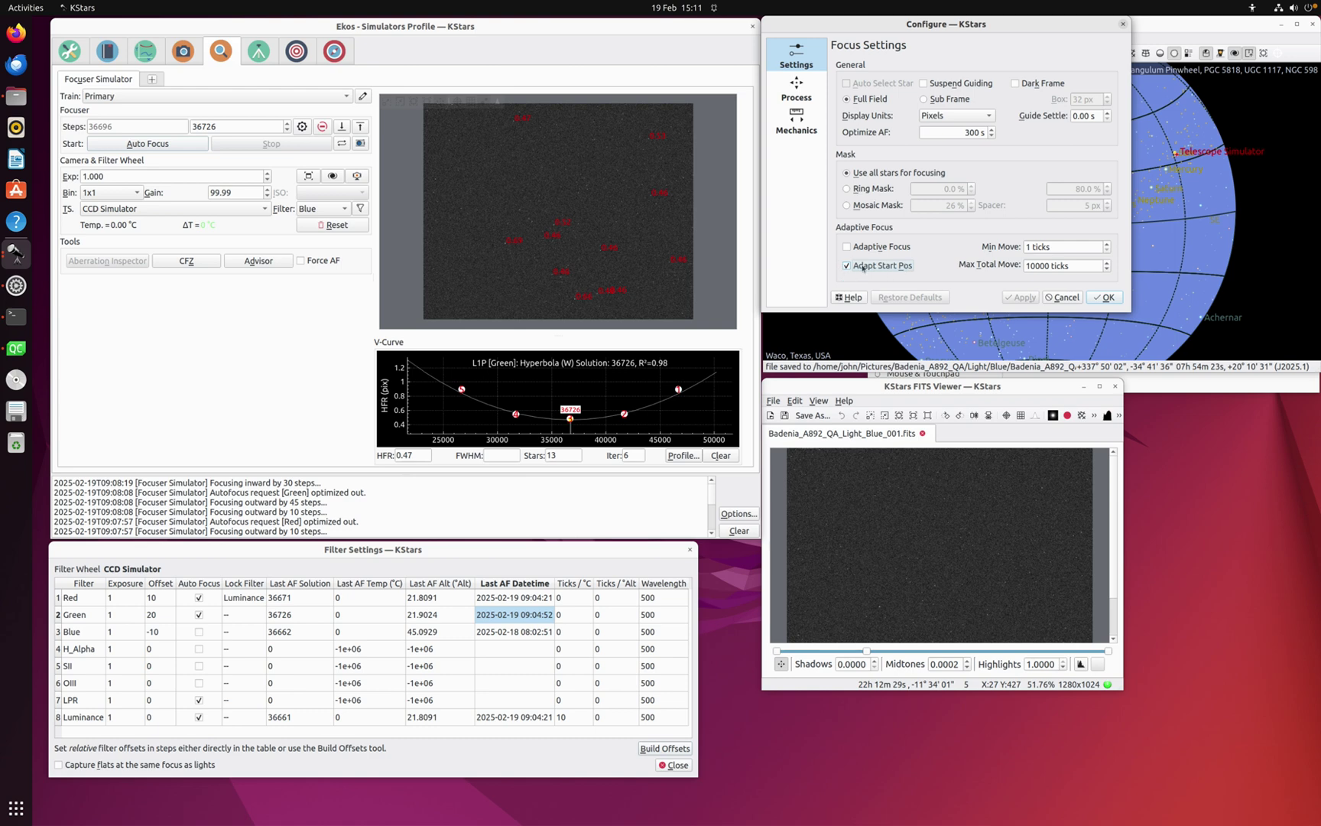